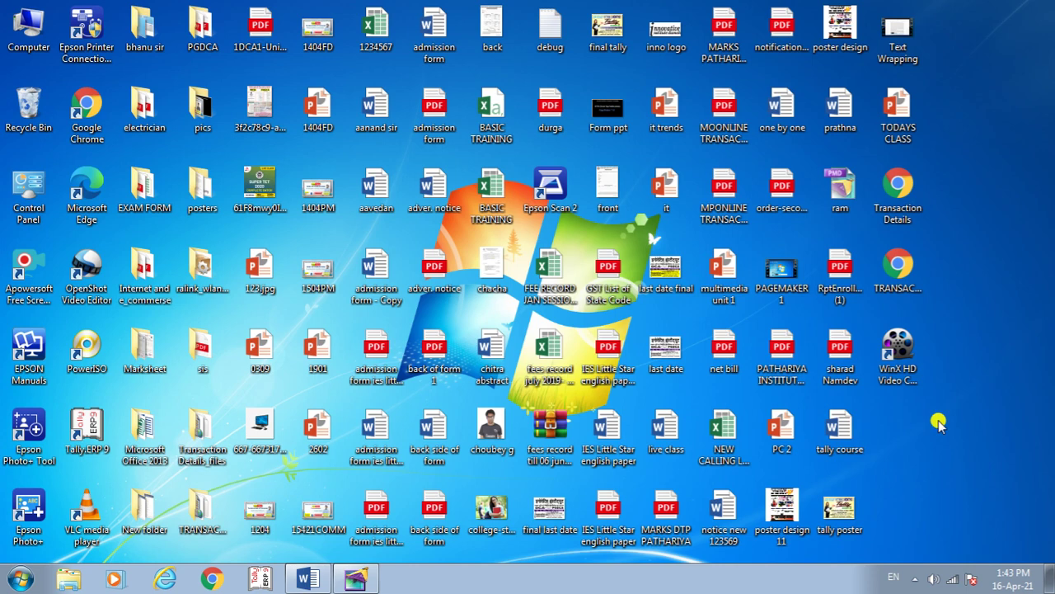
Step: Switch to Adobe PageMaker and examine the text on page 1 down to the end of the text block
{"action": "left_click", "coordinate": [357, 580]}
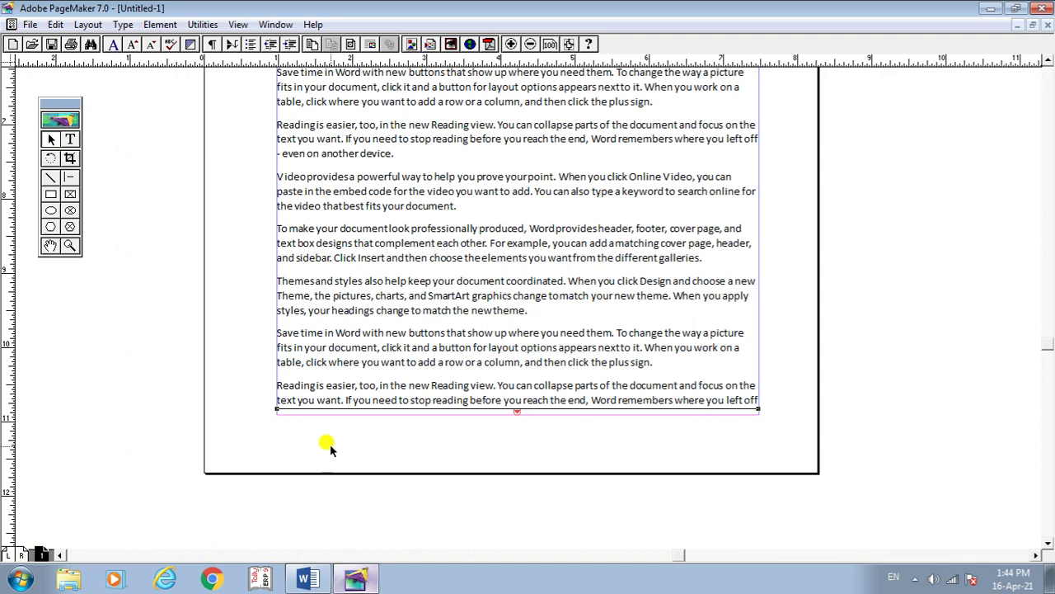
{"action": "left_click_drag", "start_coordinate": [154, 144], "coordinate": [170, 223]}
{"action": "left_click_drag", "start_coordinate": [150, 340], "coordinate": [130, 275]}
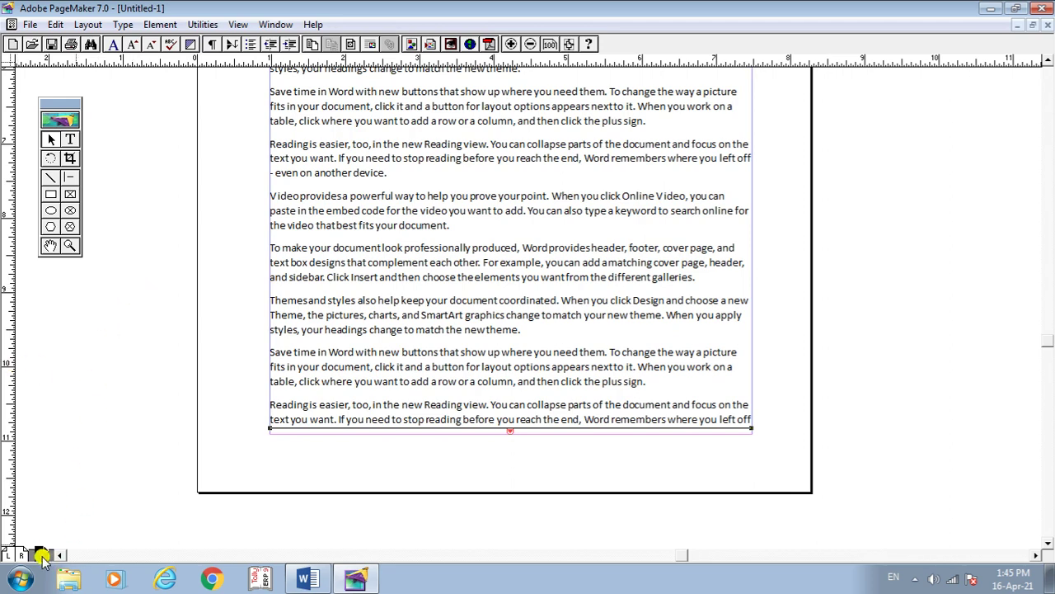
{"action": "left_click_drag", "start_coordinate": [124, 242], "coordinate": [130, 374]}
{"action": "left_click_drag", "start_coordinate": [147, 268], "coordinate": [162, 351]}
{"action": "left_click_drag", "start_coordinate": [164, 234], "coordinate": [173, 328]}
{"action": "left_click_drag", "start_coordinate": [167, 286], "coordinate": [143, 217]}
{"action": "left_click_drag", "start_coordinate": [124, 305], "coordinate": [116, 217]}
{"action": "left_click_drag", "start_coordinate": [112, 326], "coordinate": [111, 247]}
{"action": "left_click_drag", "start_coordinate": [157, 362], "coordinate": [145, 328]}
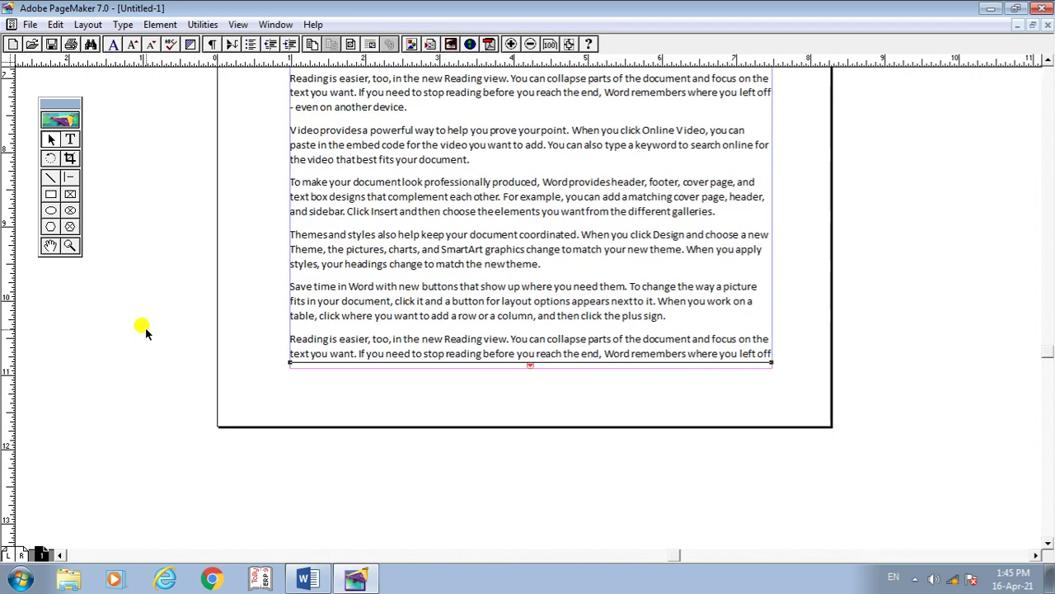
{"action": "left_click_drag", "start_coordinate": [154, 267], "coordinate": [163, 386]}
{"action": "left_click_drag", "start_coordinate": [165, 289], "coordinate": [160, 372]}
{"action": "mouse_move", "coordinate": [176, 292]}
{"action": "left_mouse_down"}
{"action": "mouse_move", "coordinate": [173, 368]}
{"action": "mouse_move", "coordinate": [173, 350]}
{"action": "left_mouse_up"}
{"action": "left_click_drag", "start_coordinate": [160, 252], "coordinate": [134, 223]}
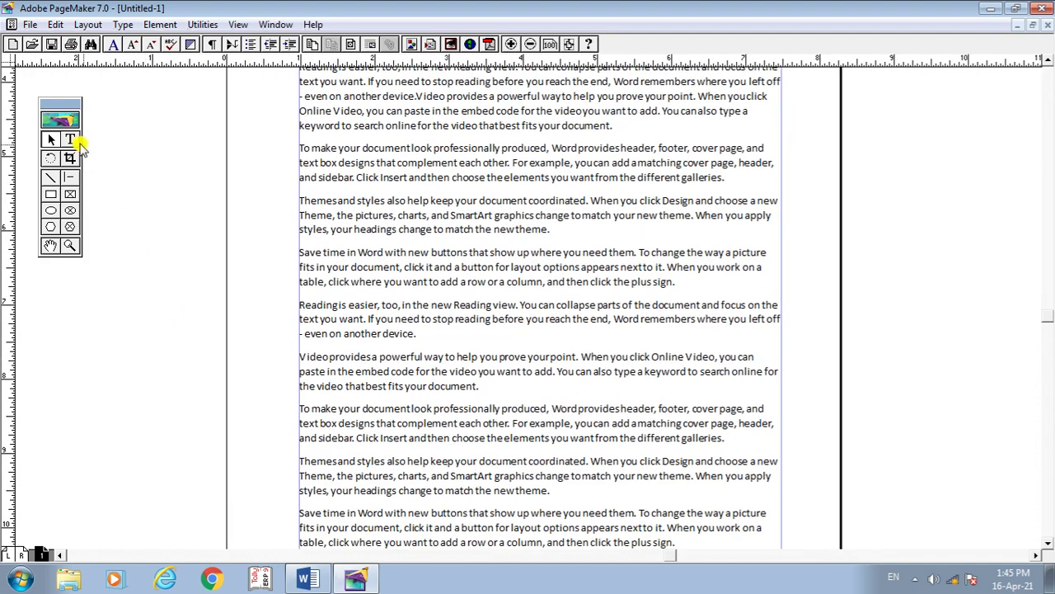
Step: Select the page 1 text block with the Pointer tool and examine it from its top handle to its bottom overflow marker
{"action": "left_click", "coordinate": [71, 140]}
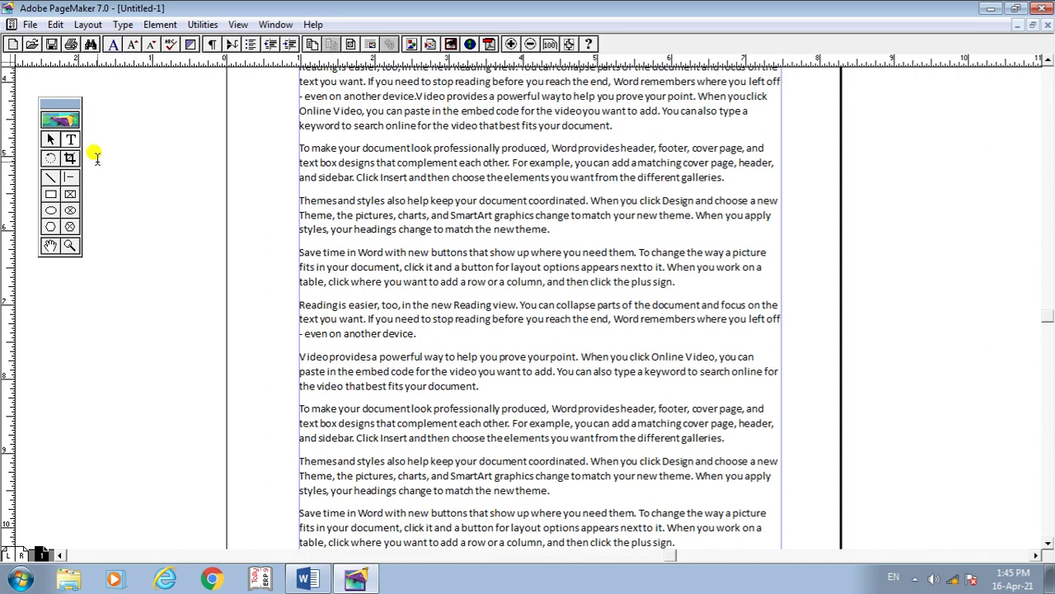
{"action": "left_click", "coordinate": [51, 141]}
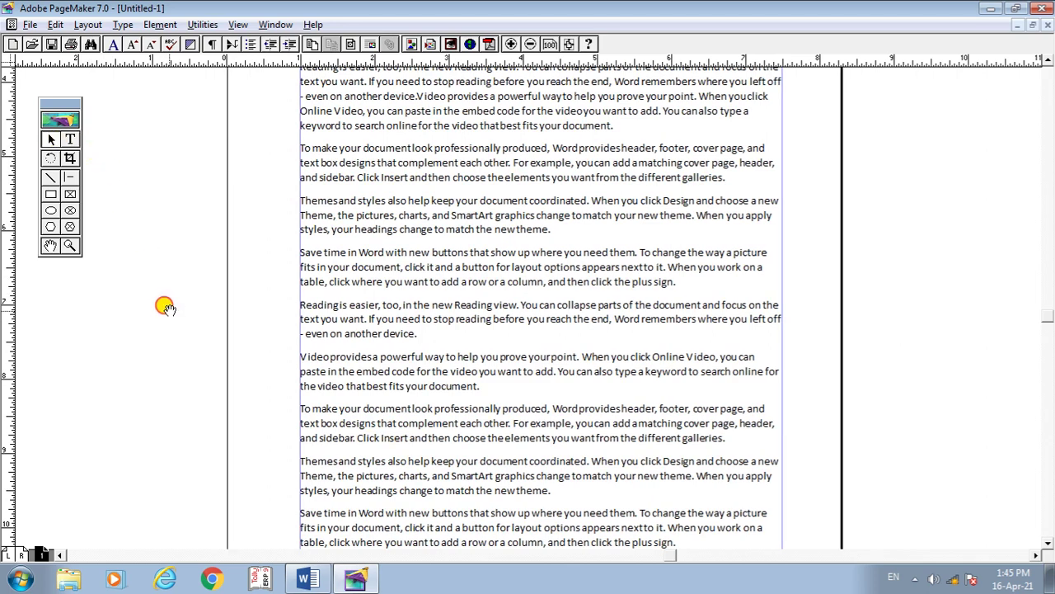
{"action": "scroll", "coordinate": [165, 303], "scroll_direction": "down", "scroll_amount": 5}
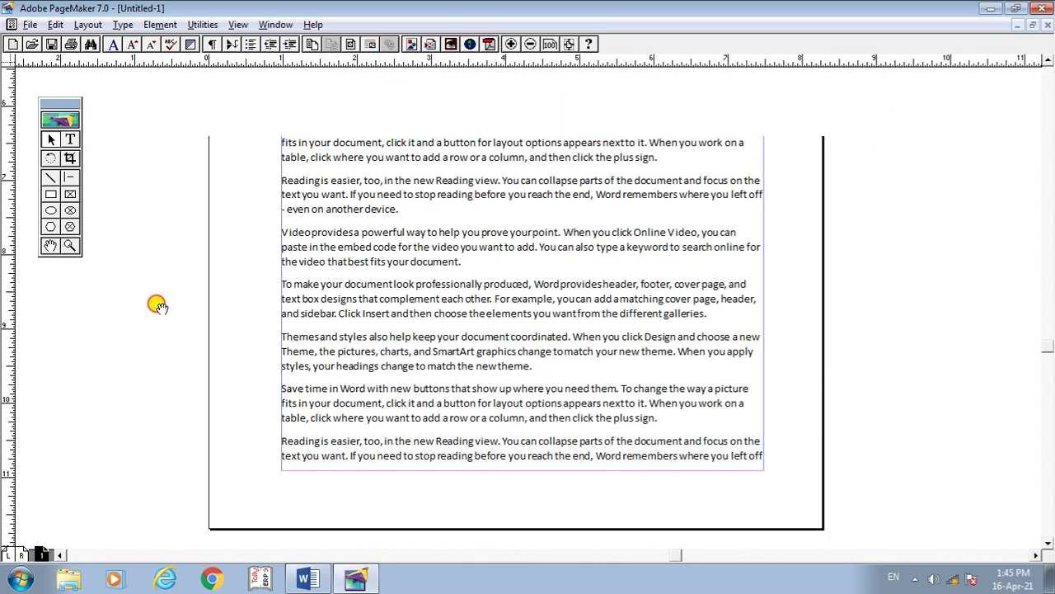
{"action": "scroll", "coordinate": [165, 330], "scroll_direction": "up", "scroll_amount": 3}
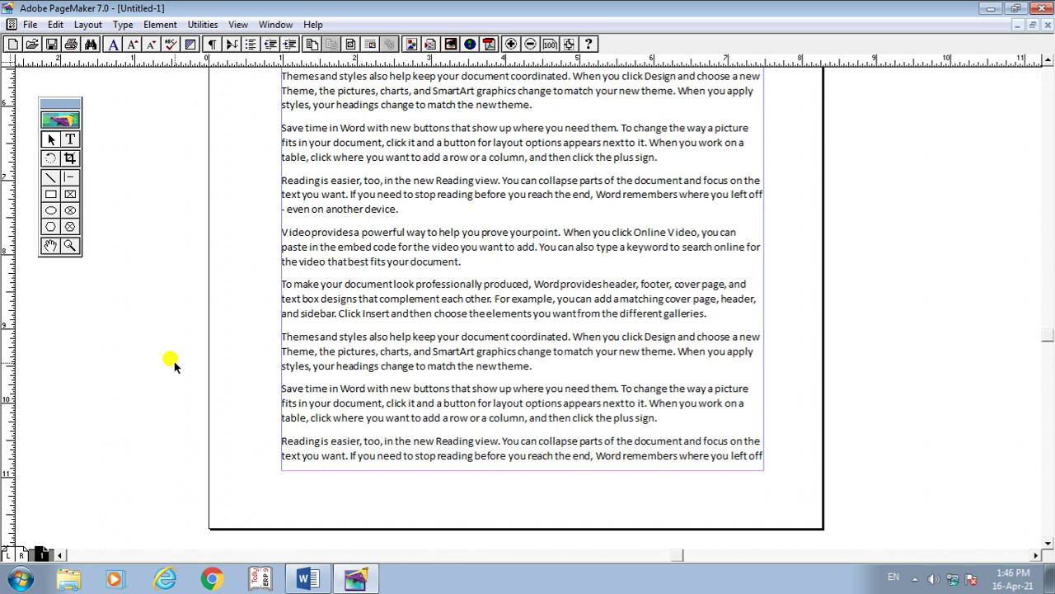
{"action": "left_click", "coordinate": [337, 263]}
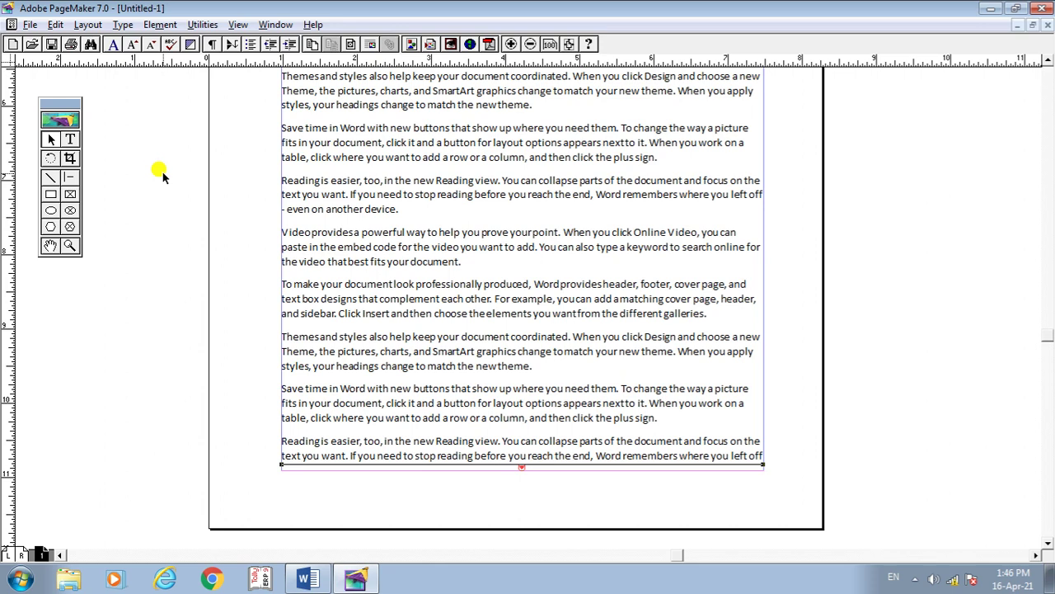
{"action": "scroll", "coordinate": [163, 280], "scroll_direction": "up", "scroll_amount": 5}
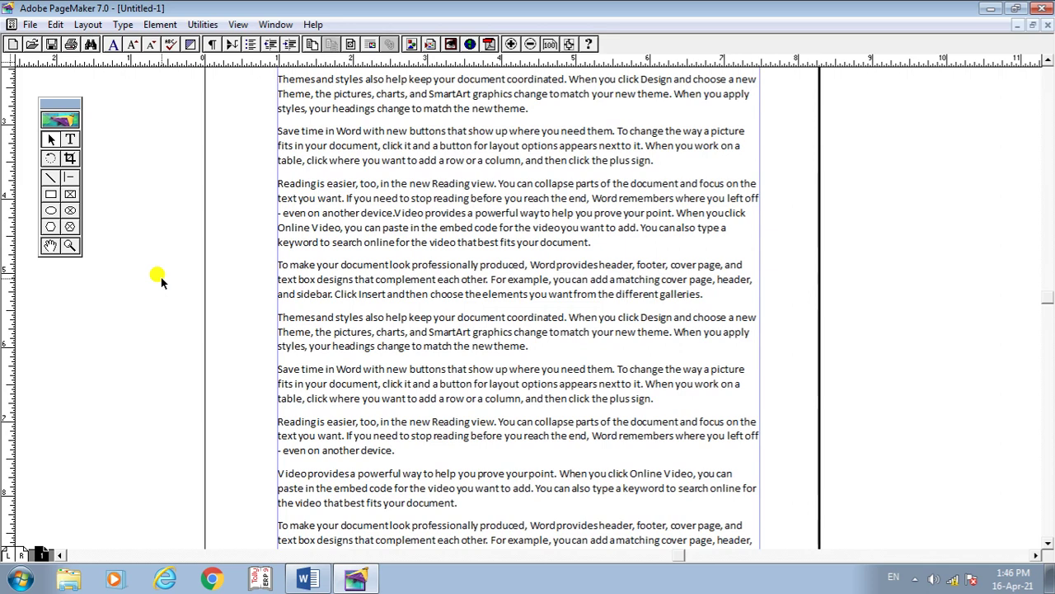
{"action": "scroll", "coordinate": [157, 289], "scroll_direction": "up", "scroll_amount": 5}
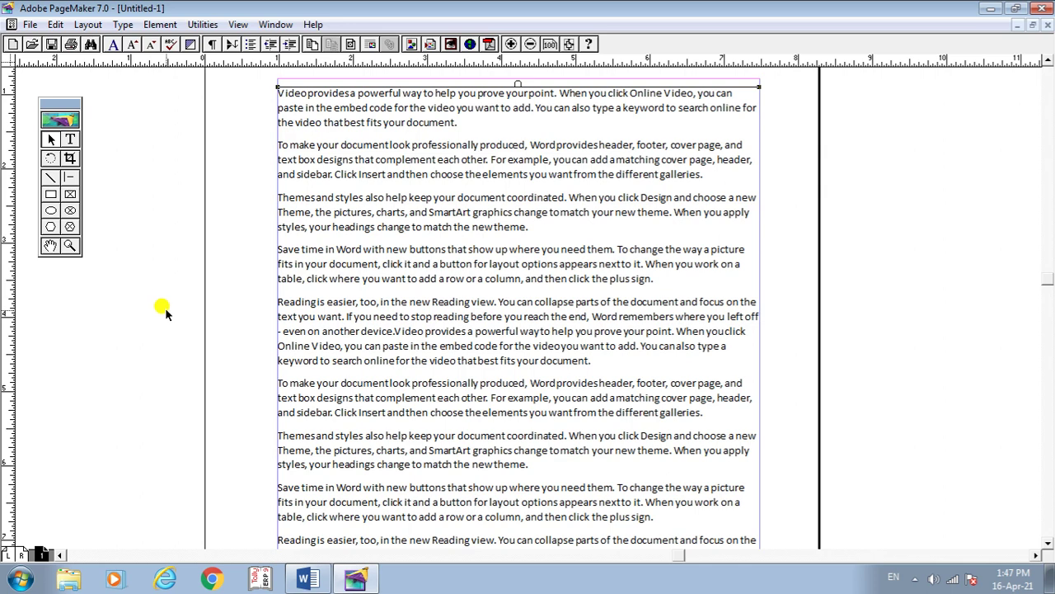
{"action": "scroll", "coordinate": [165, 311], "scroll_direction": "down", "scroll_amount": 5}
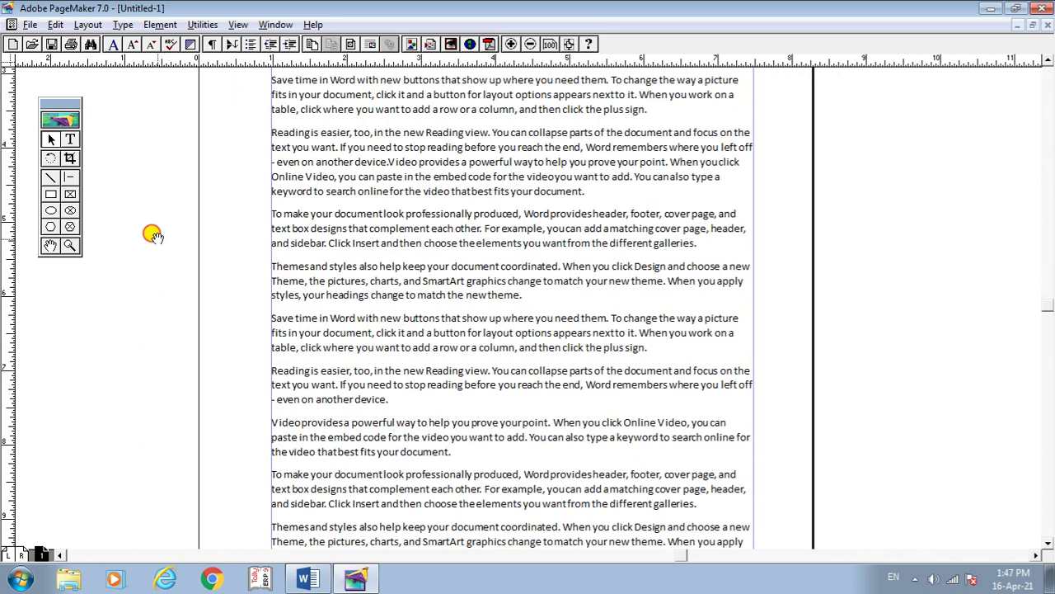
{"action": "left_click_drag", "start_coordinate": [156, 279], "coordinate": [134, 412]}
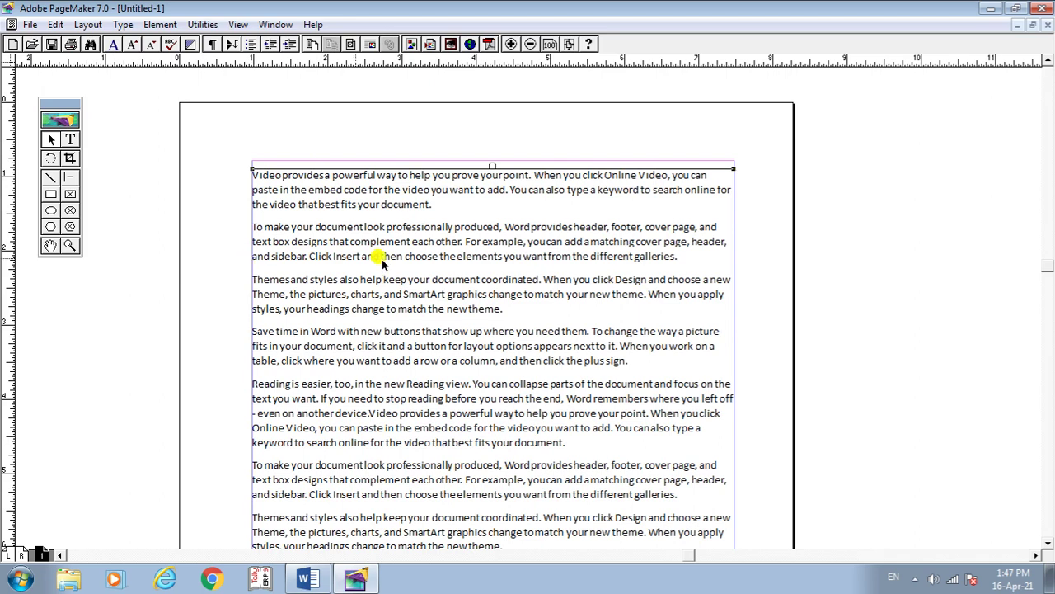
{"action": "scroll", "coordinate": [160, 321], "scroll_direction": "down", "scroll_amount": 5}
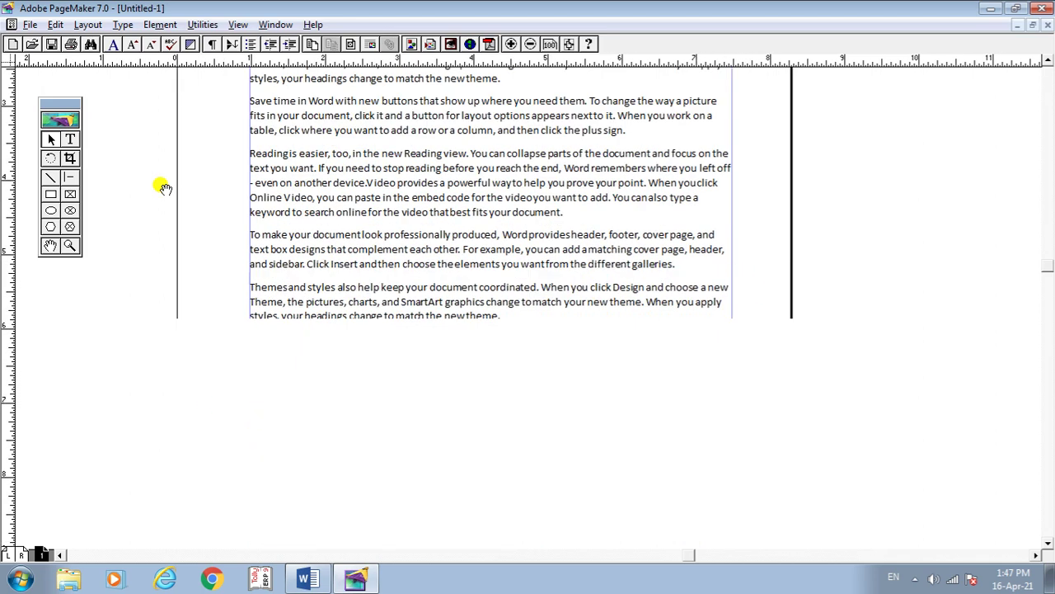
{"action": "scroll", "coordinate": [142, 305], "scroll_direction": "down", "scroll_amount": 3}
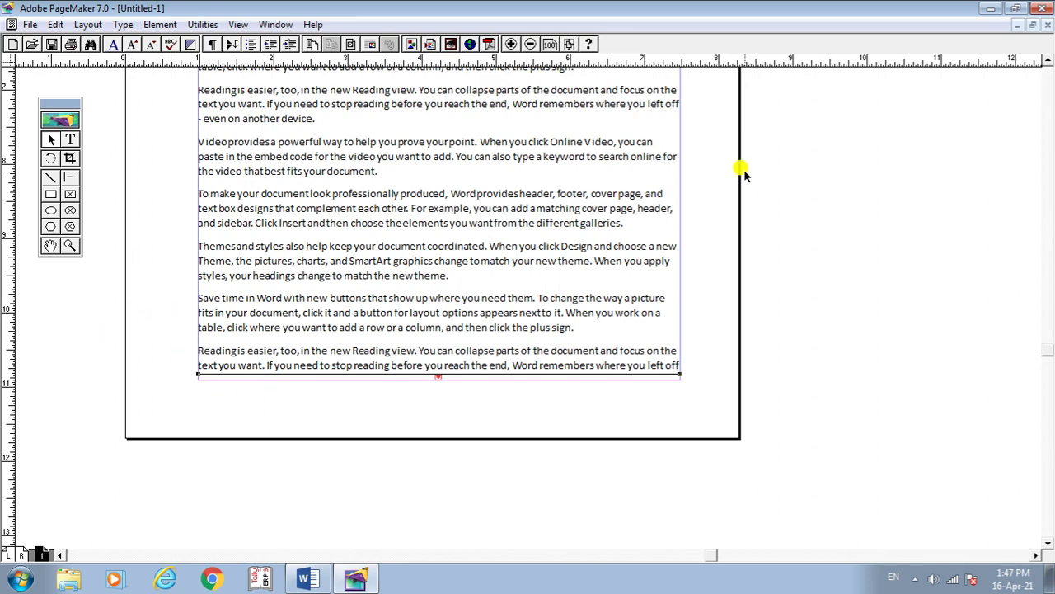
{"action": "left_click_drag", "start_coordinate": [835, 188], "coordinate": [840, 254]}
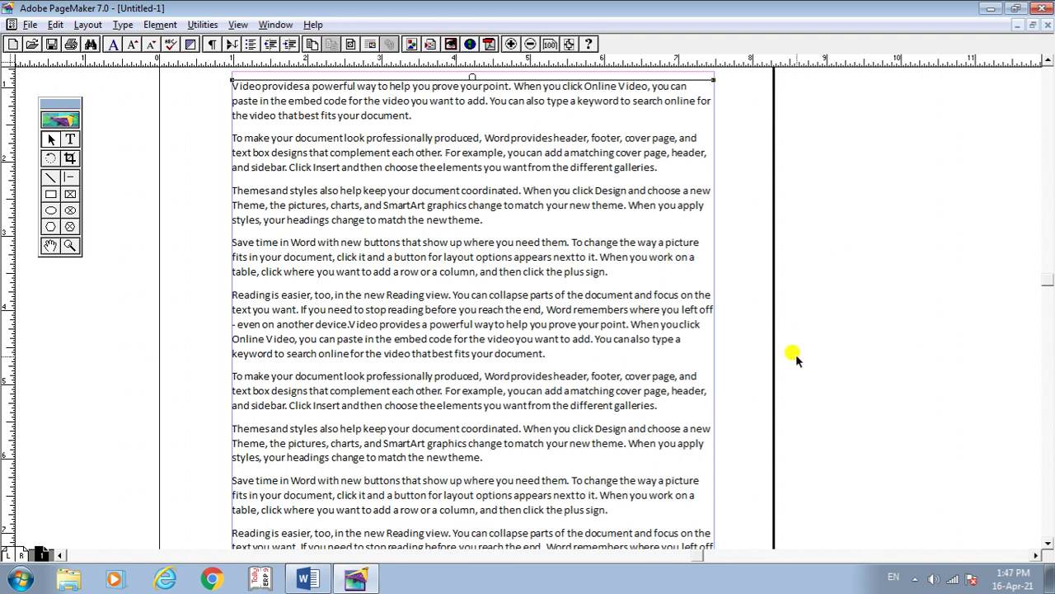
{"action": "scroll", "coordinate": [804, 329], "scroll_direction": "down", "scroll_amount": 3}
{"action": "scroll", "coordinate": [806, 315], "scroll_direction": "down", "scroll_amount": 5}
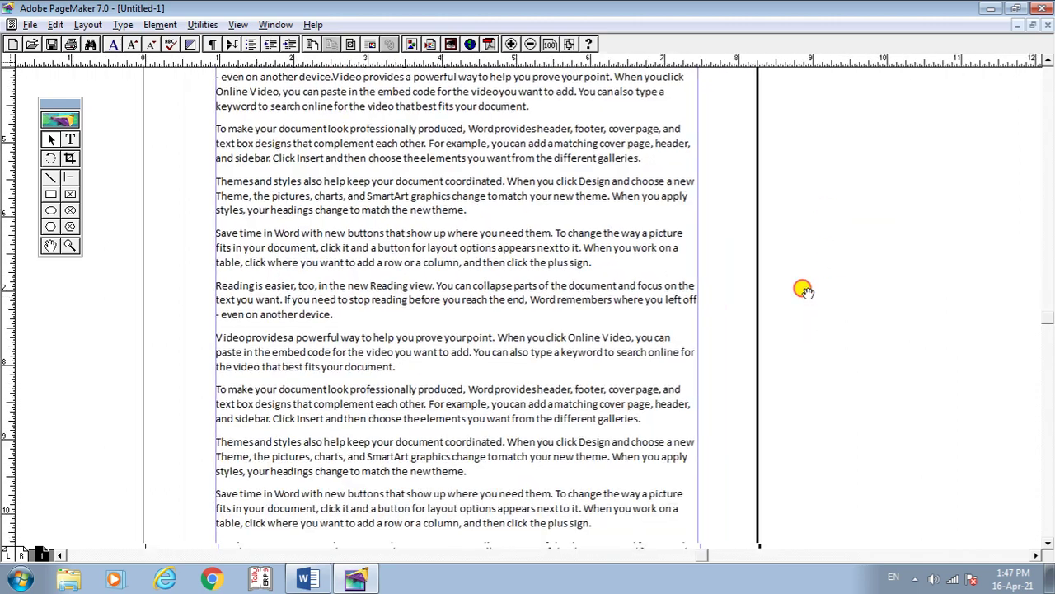
Step: Reselect the page 1 text block and turn on Autoflow for the layout
{"action": "left_click", "coordinate": [78, 293]}
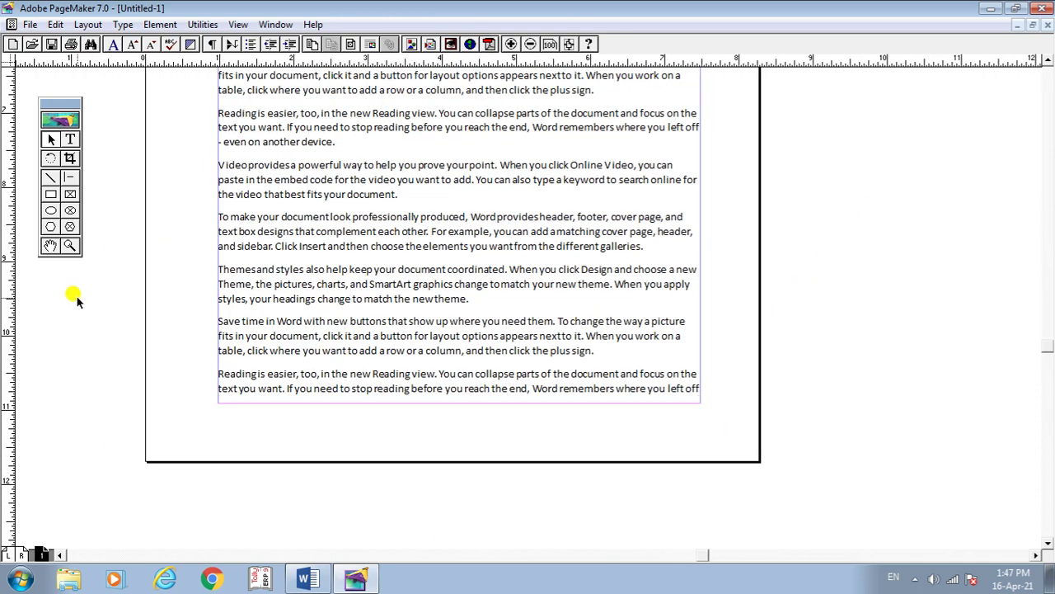
{"action": "left_click", "coordinate": [336, 252]}
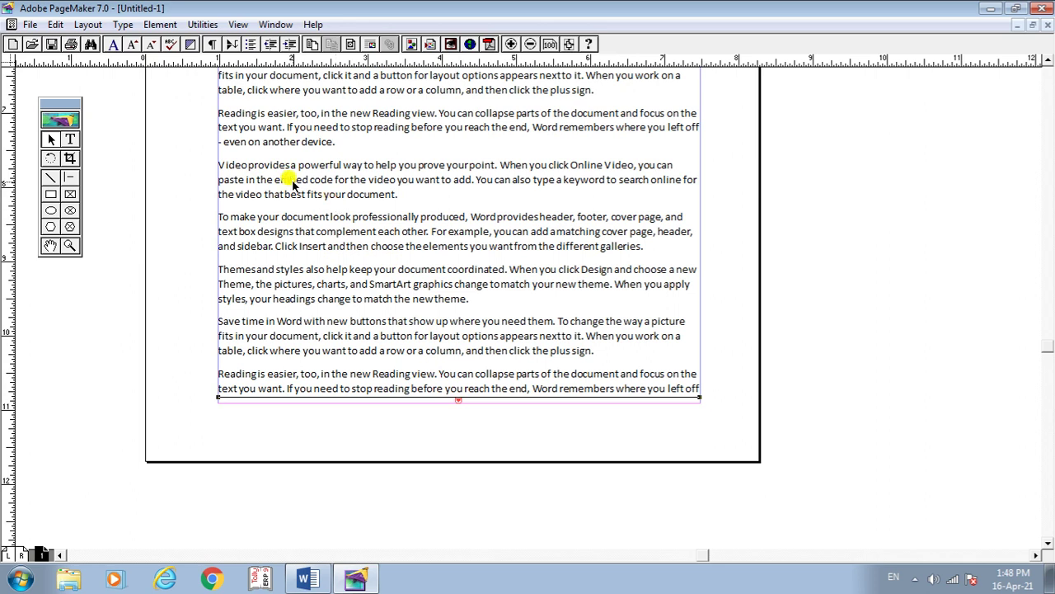
{"action": "left_click", "coordinate": [89, 26]}
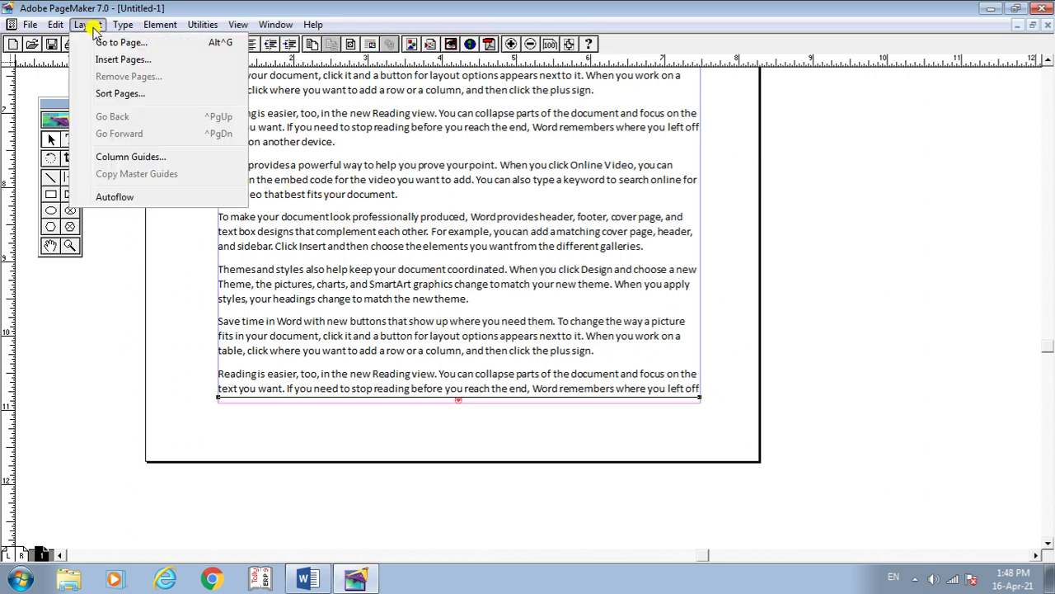
{"action": "left_click", "coordinate": [117, 200]}
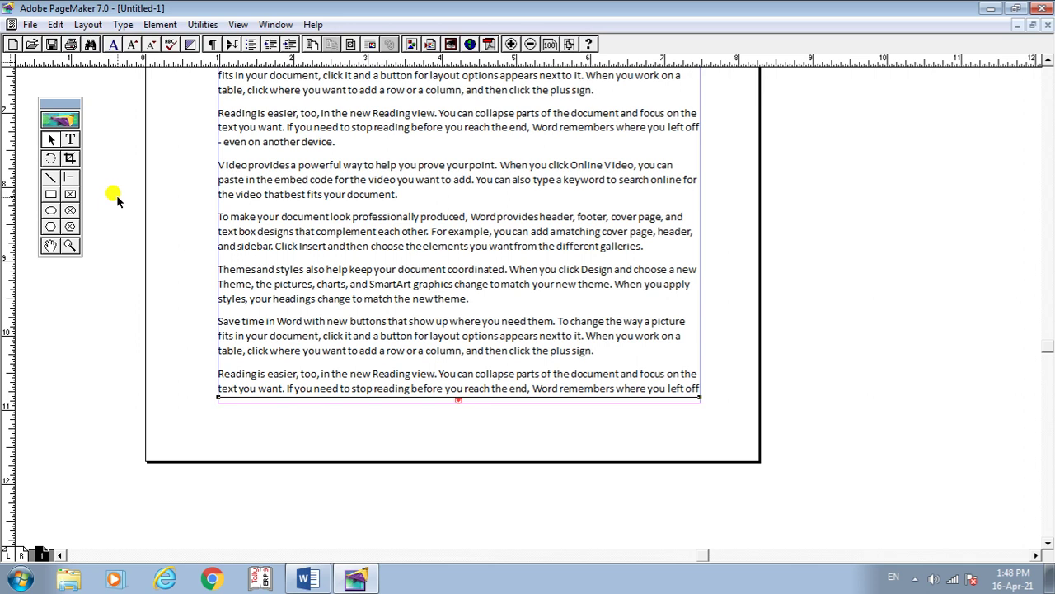
Step: Insert 5 pages after the current page using the Document Master
{"action": "right_click", "coordinate": [47, 555]}
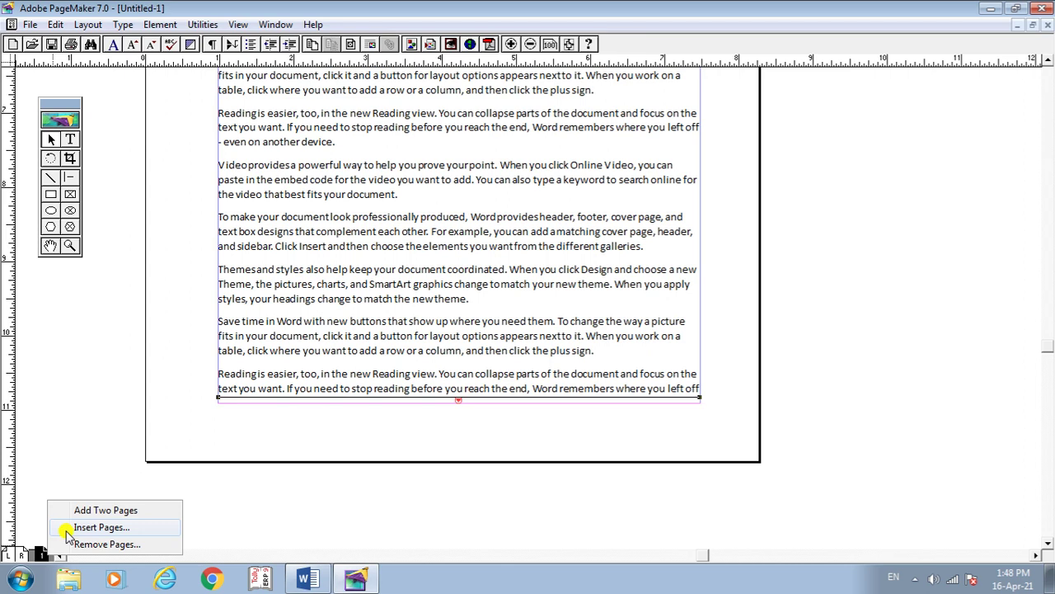
{"action": "left_click", "coordinate": [66, 534]}
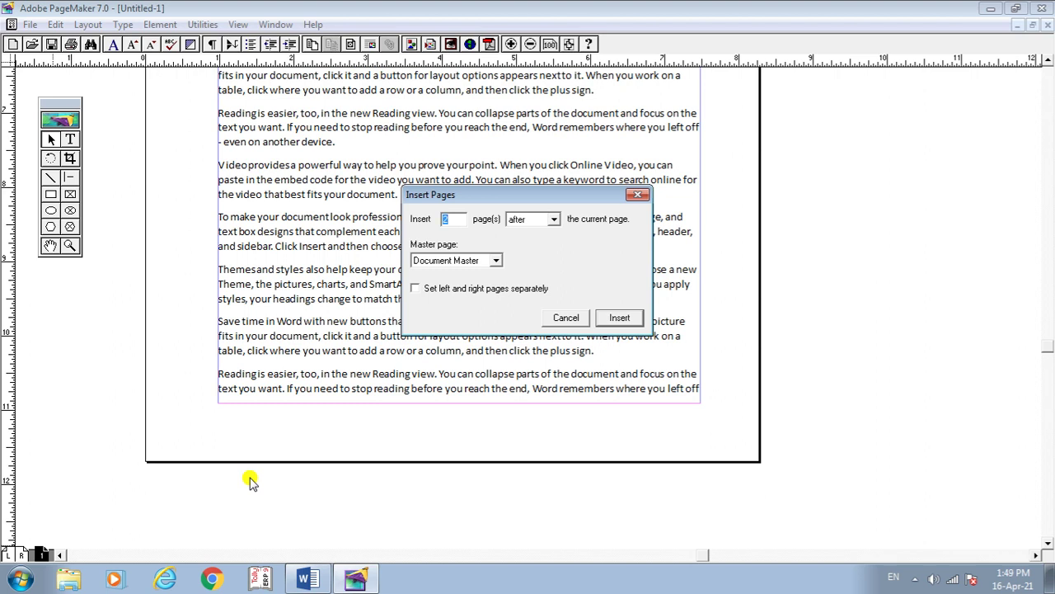
{"action": "type", "text": "5"}
{"action": "left_click", "coordinate": [617, 317]}
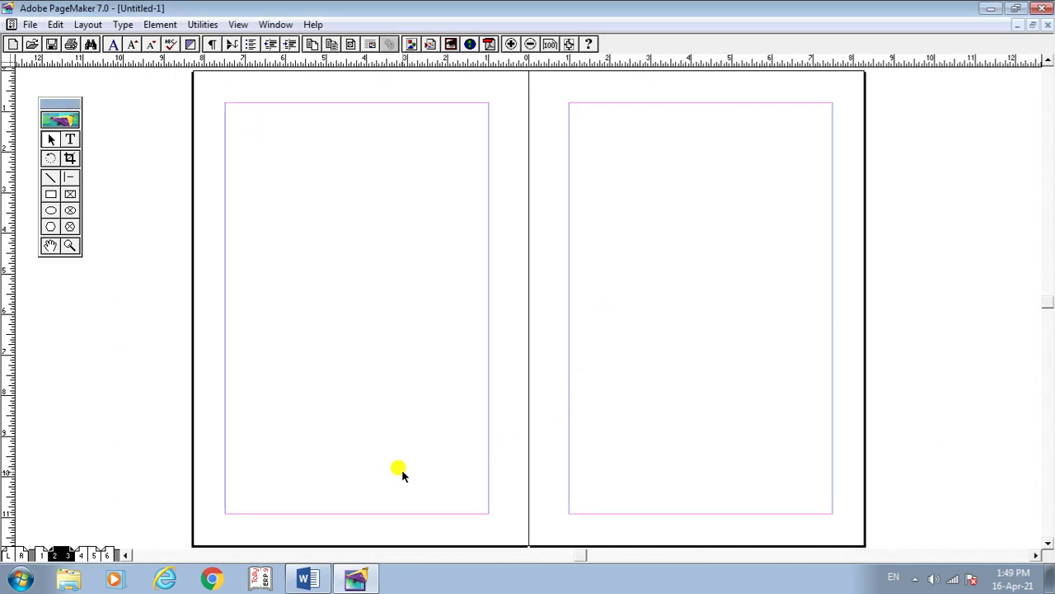
Step: Look through the inserted pages up to page 6 and return to page 1
{"action": "left_click", "coordinate": [39, 555]}
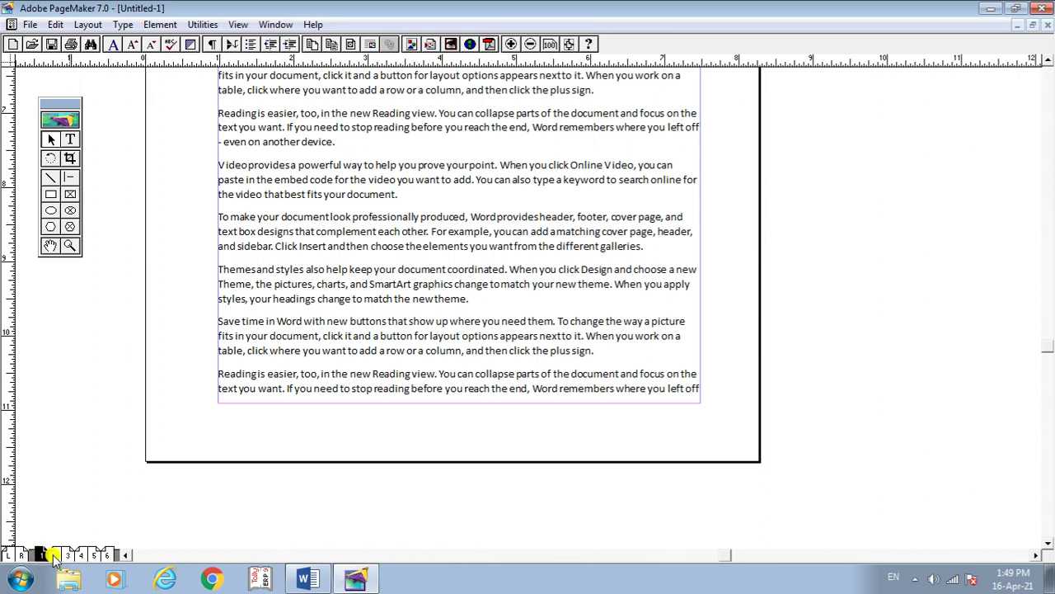
{"action": "left_click", "coordinate": [52, 556]}
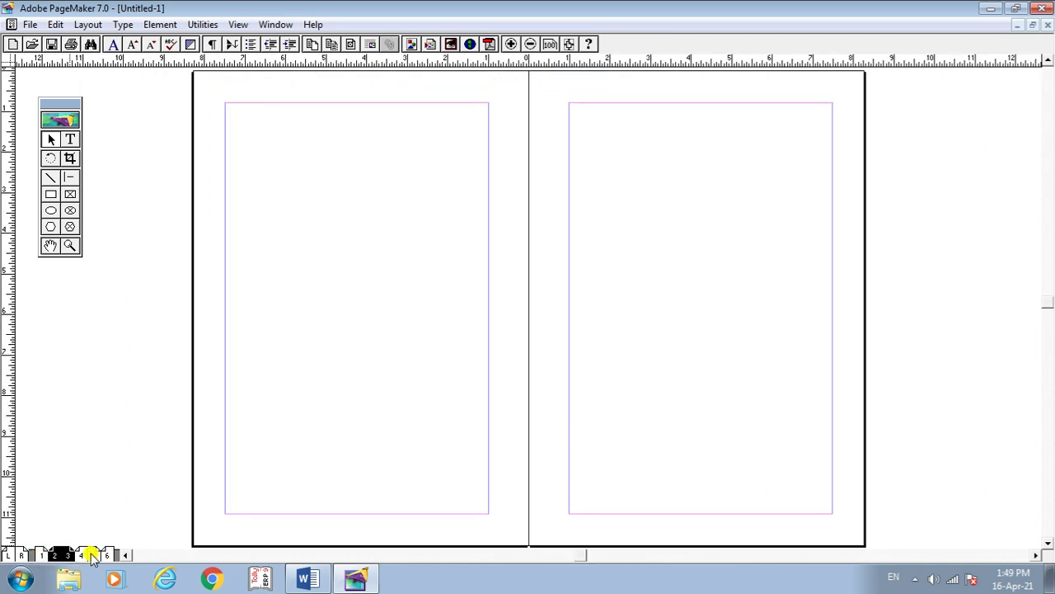
{"action": "left_click", "coordinate": [87, 554]}
{"action": "left_click", "coordinate": [108, 555]}
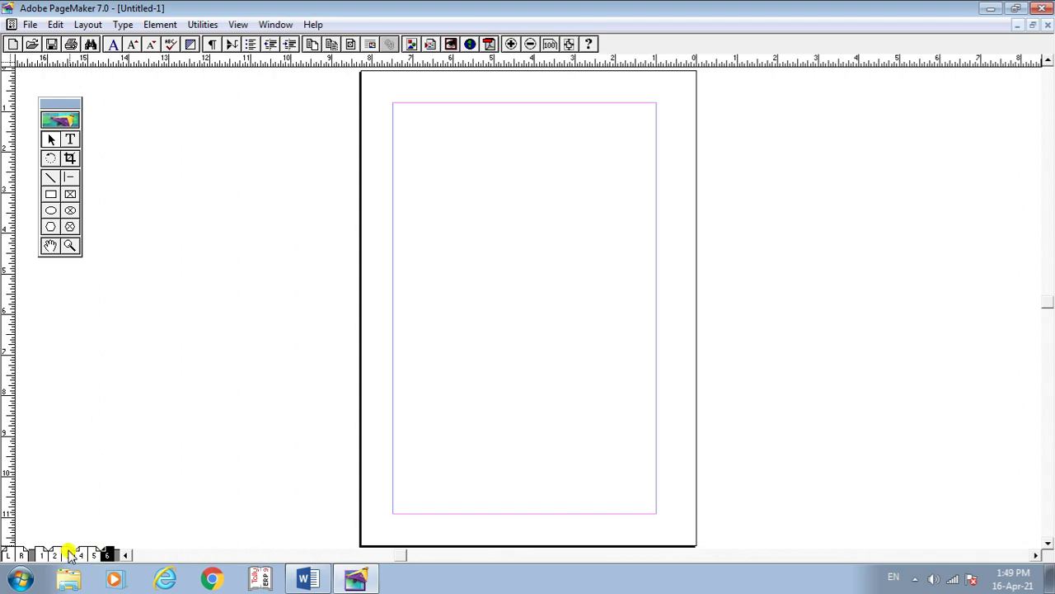
{"action": "left_click", "coordinate": [40, 558]}
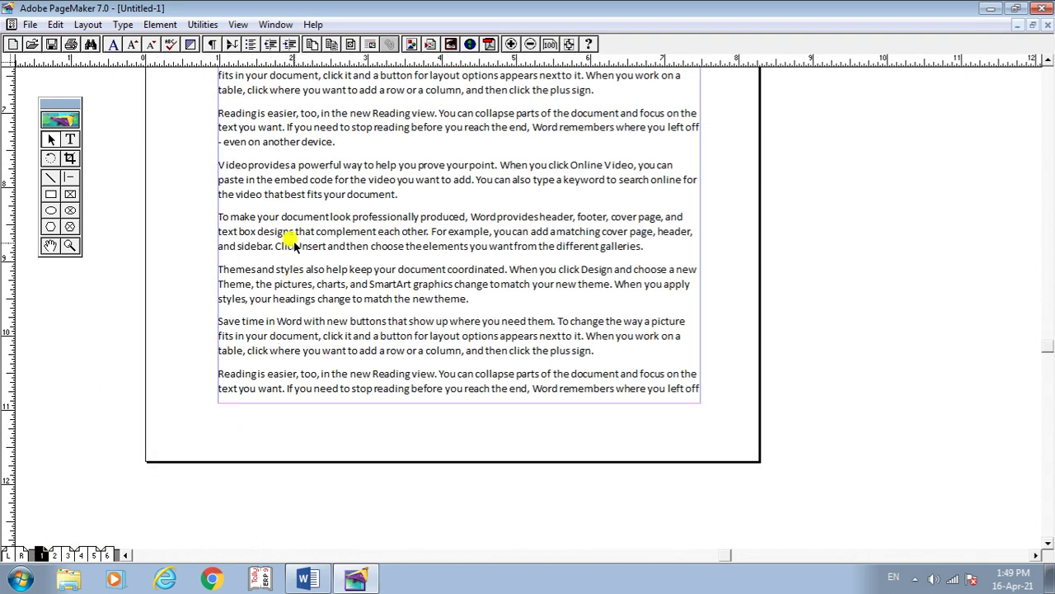
Step: Select the page 1 text block and check whether Autoflow is enabled
{"action": "left_click", "coordinate": [286, 230]}
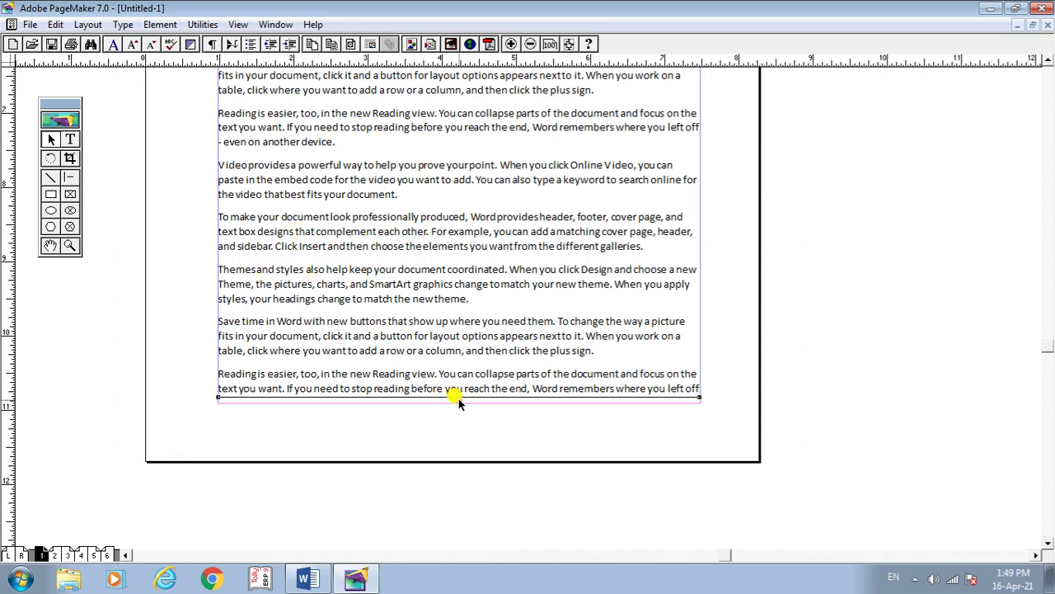
{"action": "left_click", "coordinate": [91, 25]}
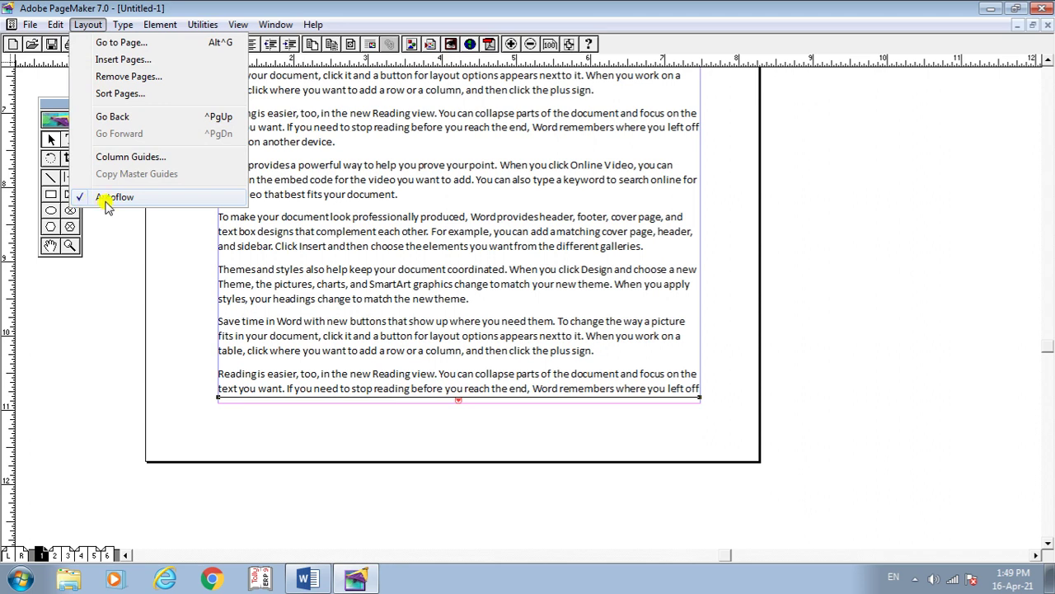
{"action": "left_click", "coordinate": [120, 260]}
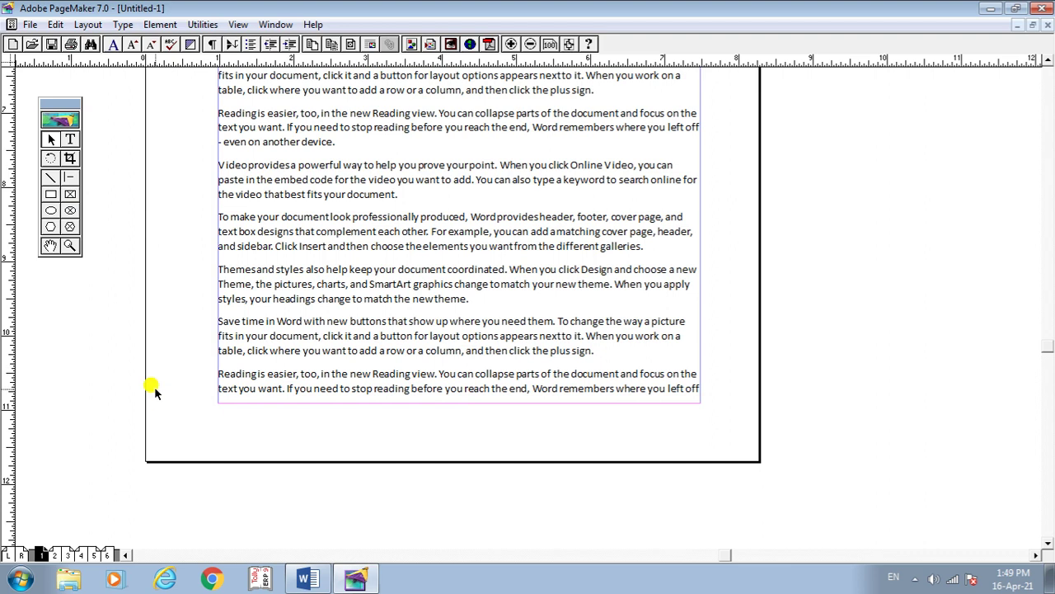
Step: Load the overflow text from the page 1 text block and autoflow it from the upper-left margin corner of page 2
{"action": "left_click", "coordinate": [395, 393]}
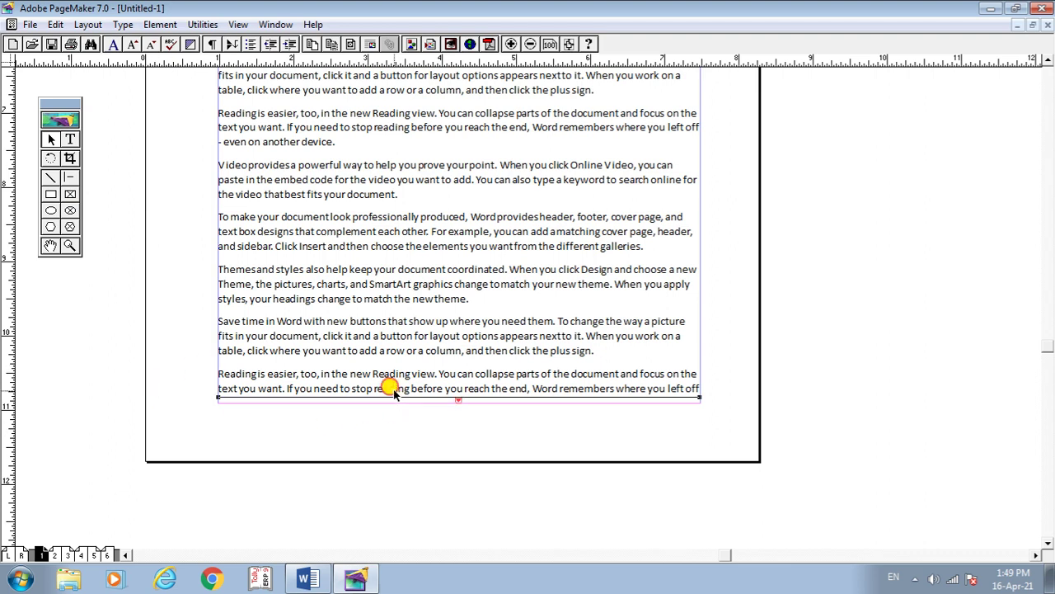
{"action": "left_click", "coordinate": [457, 398]}
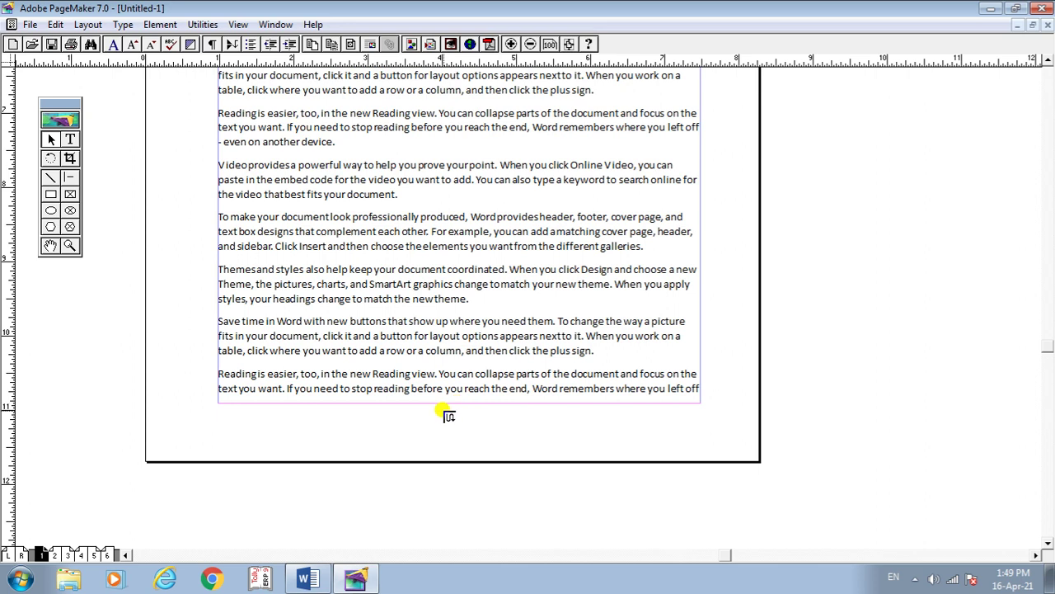
{"action": "left_click", "coordinate": [61, 554]}
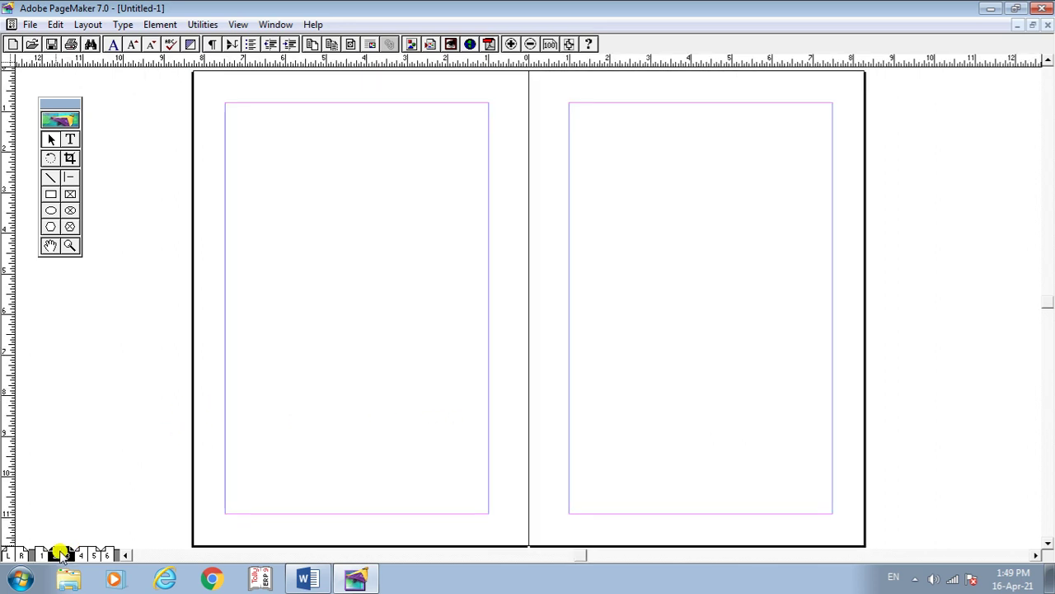
{"action": "left_click", "coordinate": [226, 104]}
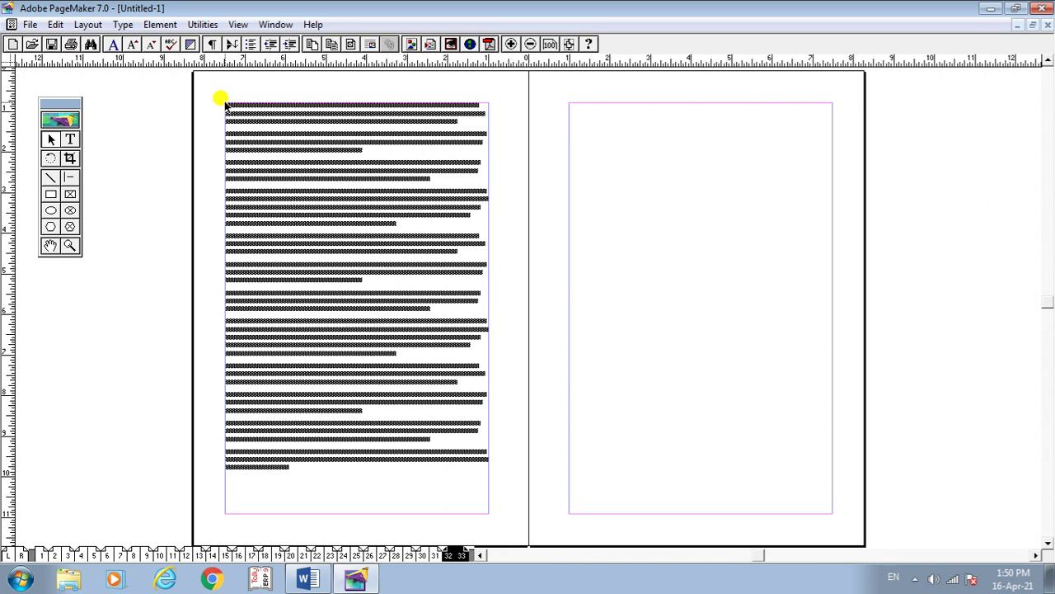
Step: Select the text blocks on pages 1, 2 and 3 to check their bottom handles, viewing pages 2 and 3 at actual size
{"action": "left_click", "coordinate": [45, 555]}
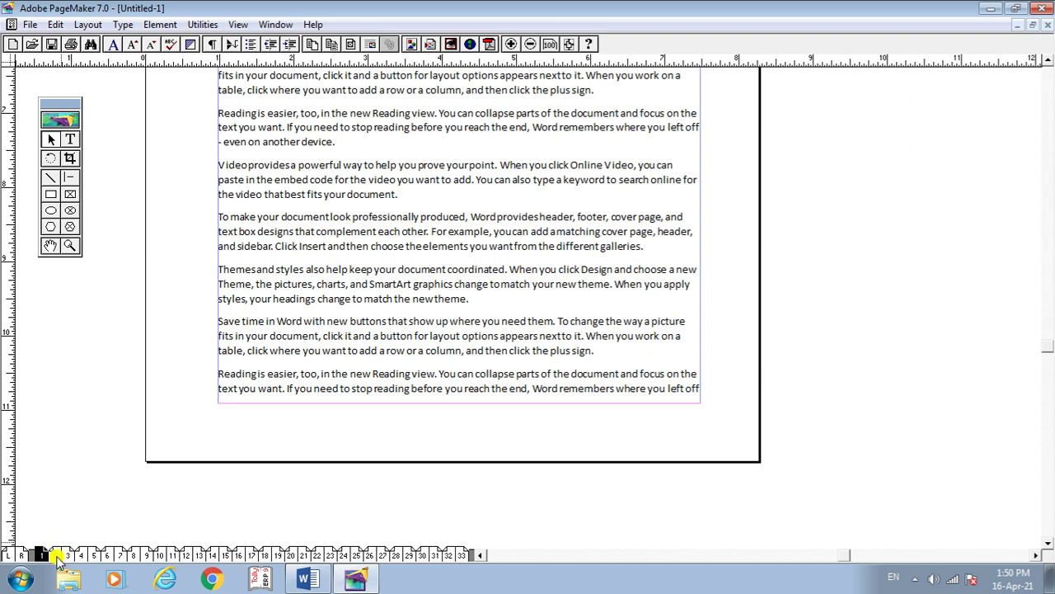
{"action": "left_click", "coordinate": [346, 252]}
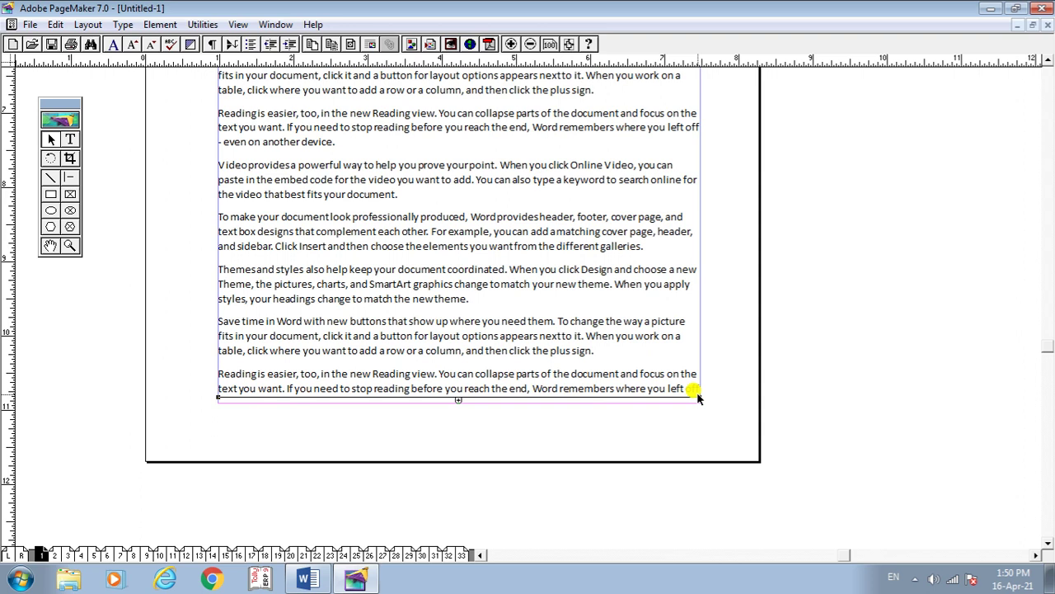
{"action": "left_click", "coordinate": [60, 555]}
{"action": "right_click", "coordinate": [118, 306]}
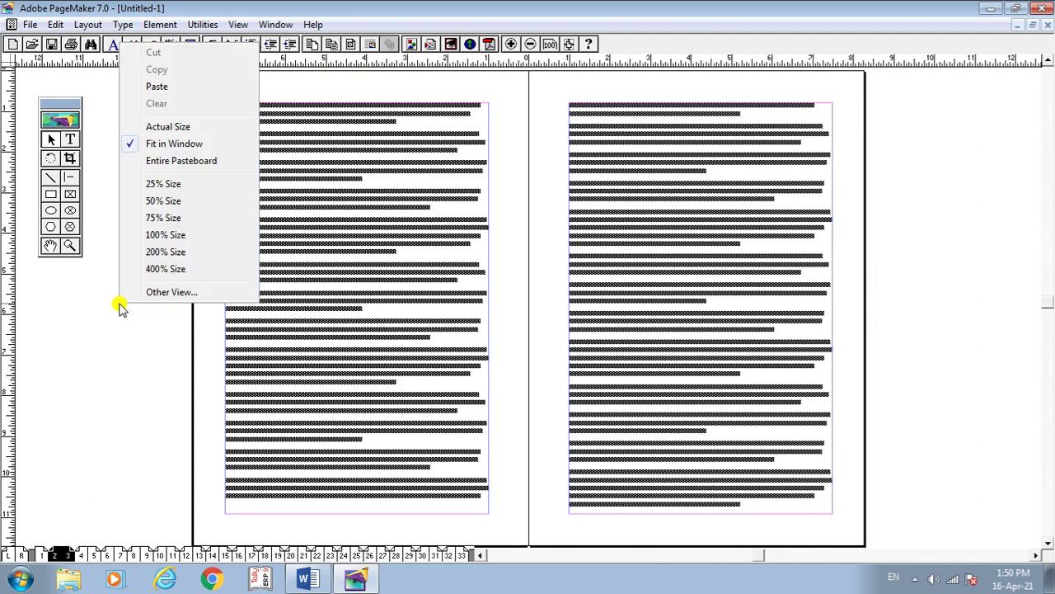
{"action": "left_click", "coordinate": [155, 127]}
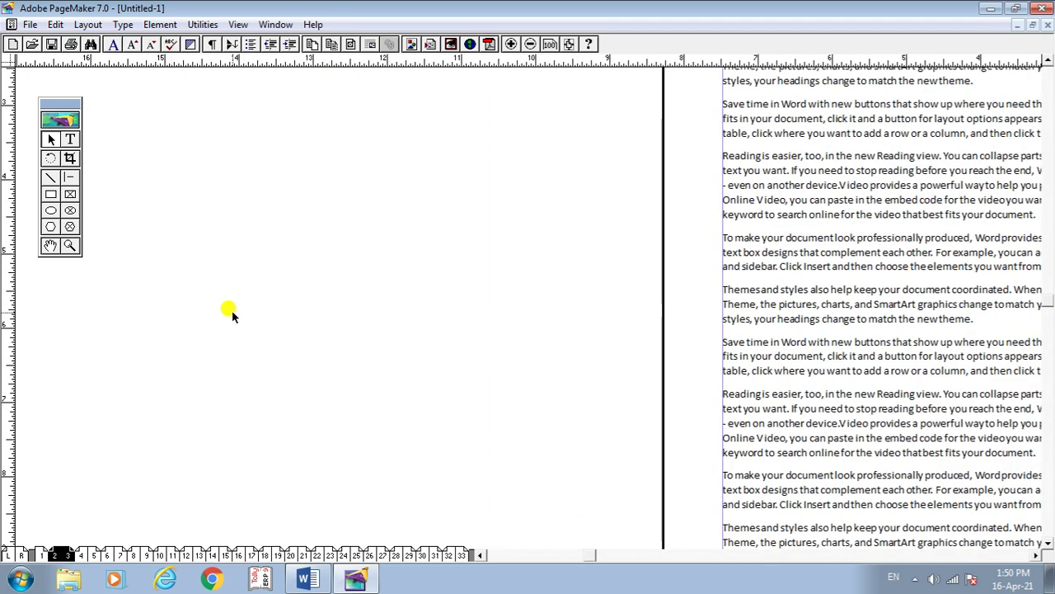
{"action": "left_click_drag", "start_coordinate": [420, 277], "coordinate": [211, 358]}
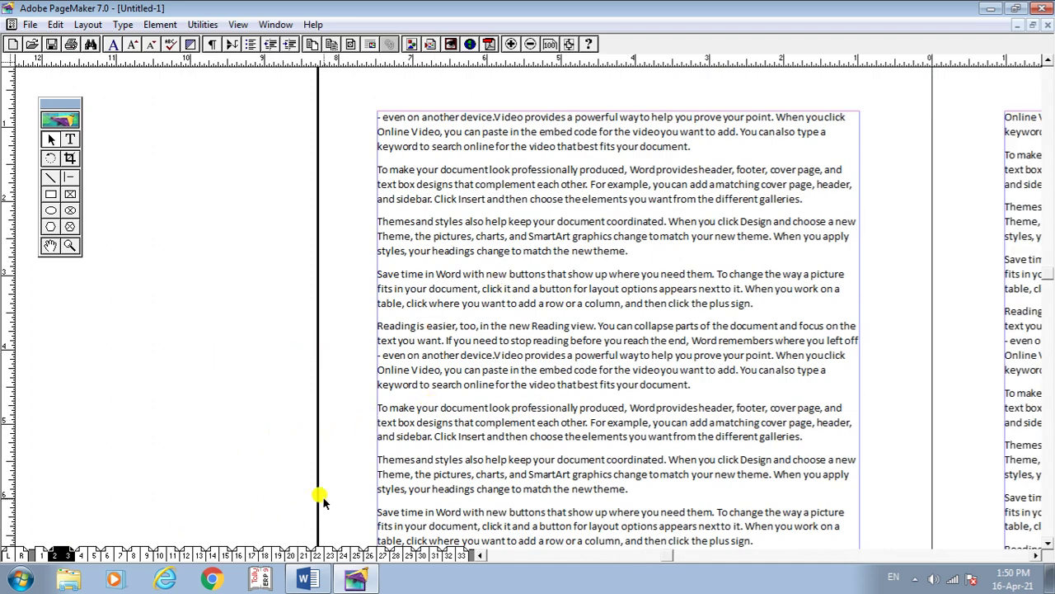
{"action": "left_click_drag", "start_coordinate": [303, 484], "coordinate": [176, 283]}
{"action": "scroll", "coordinate": [141, 236], "scroll_direction": "down", "scroll_amount": 5}
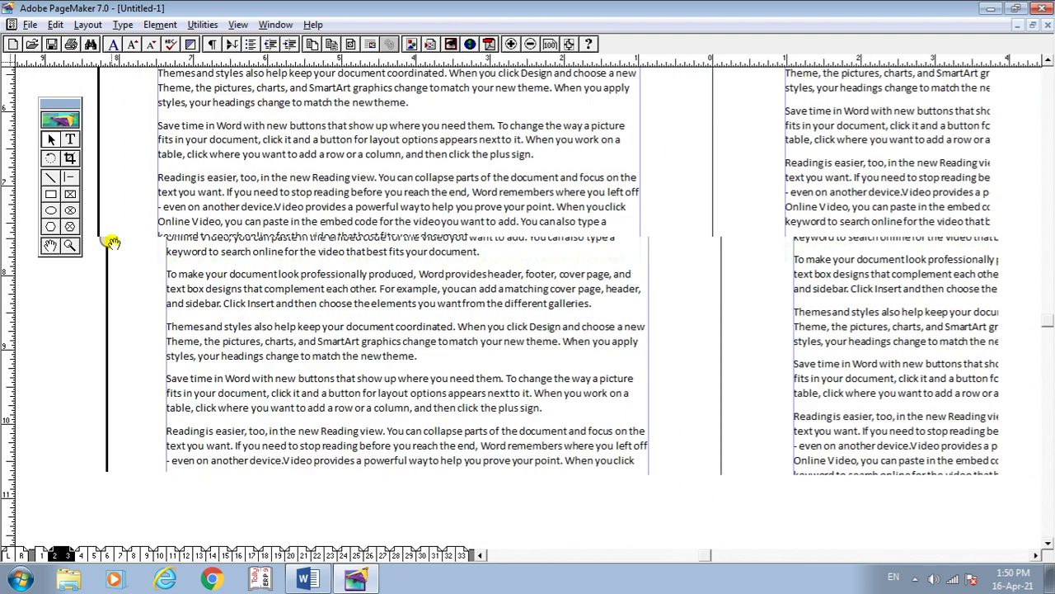
{"action": "scroll", "coordinate": [135, 240], "scroll_direction": "right", "scroll_amount": 3}
{"action": "left_click", "coordinate": [284, 420]}
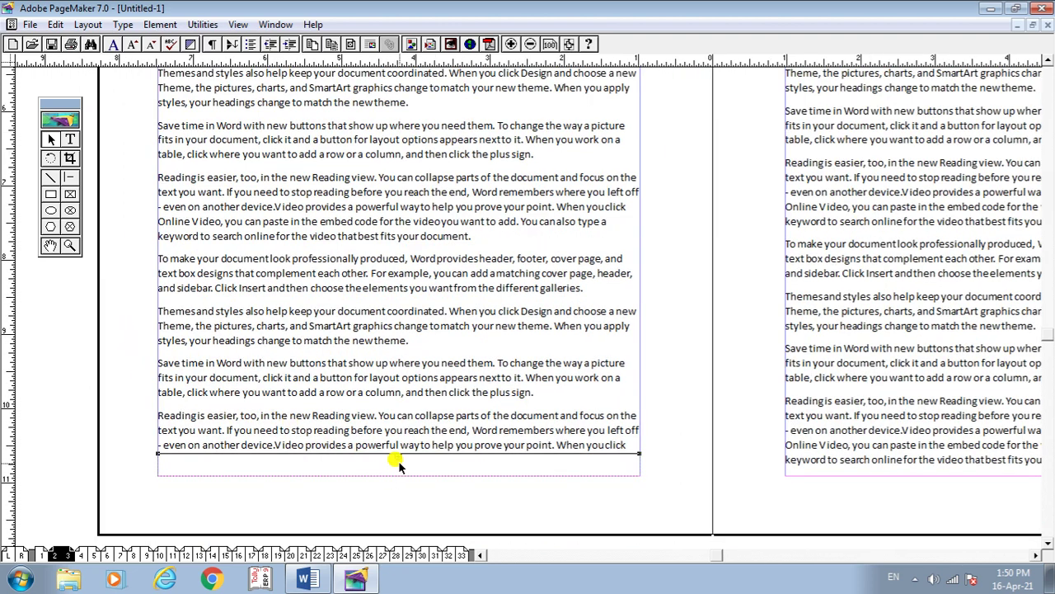
{"action": "left_click", "coordinate": [882, 405]}
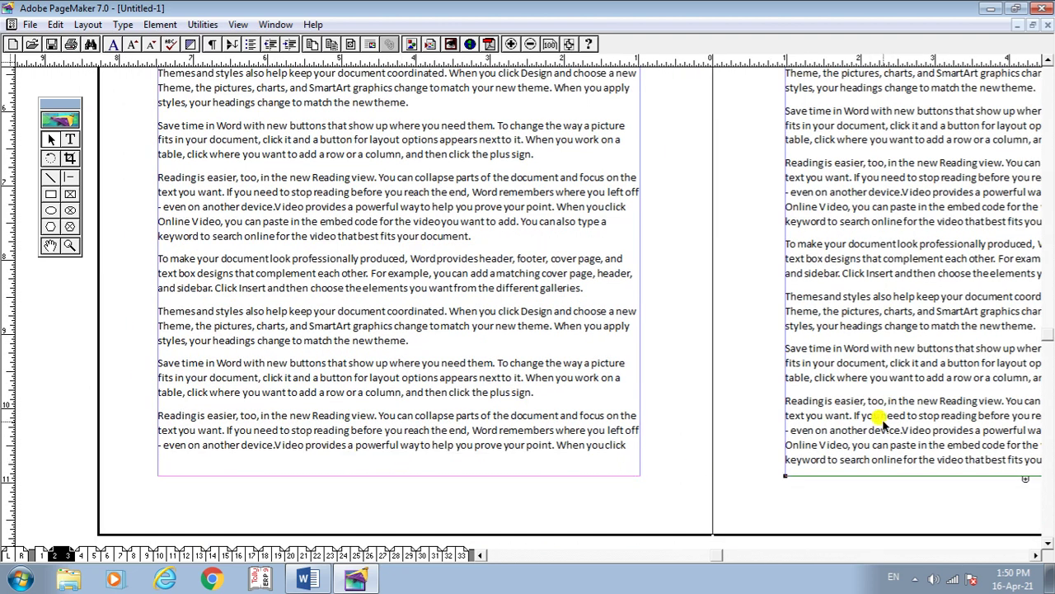
{"action": "left_click_drag", "start_coordinate": [641, 502], "coordinate": [377, 438]}
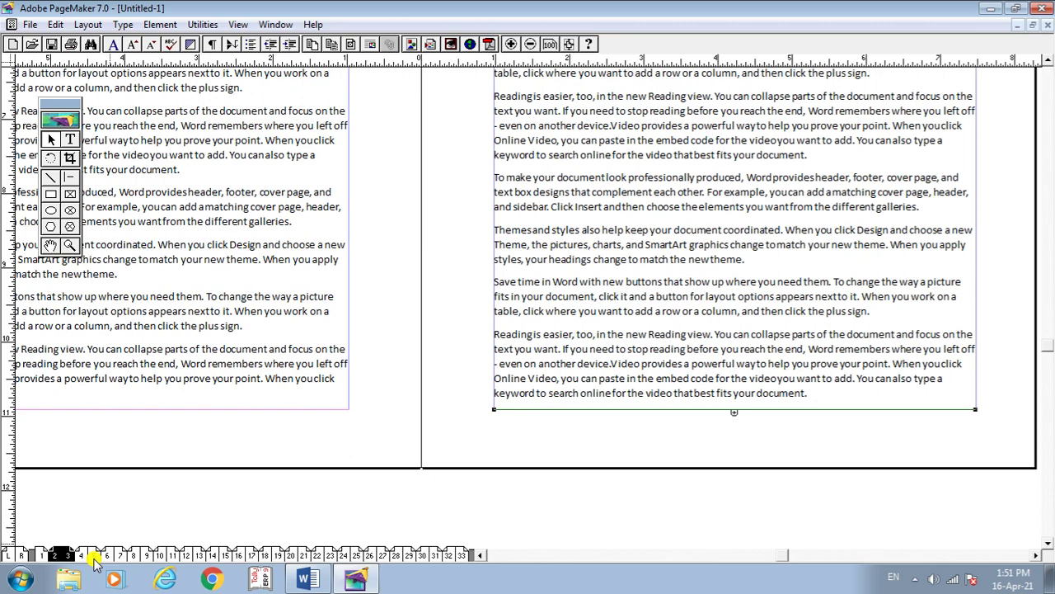
Step: Look through the autoflowed text on the remaining spreads, from page 5 up to pages 32 and 33
{"action": "left_click", "coordinate": [95, 559]}
{"action": "left_click", "coordinate": [114, 559]}
{"action": "left_click", "coordinate": [139, 559]}
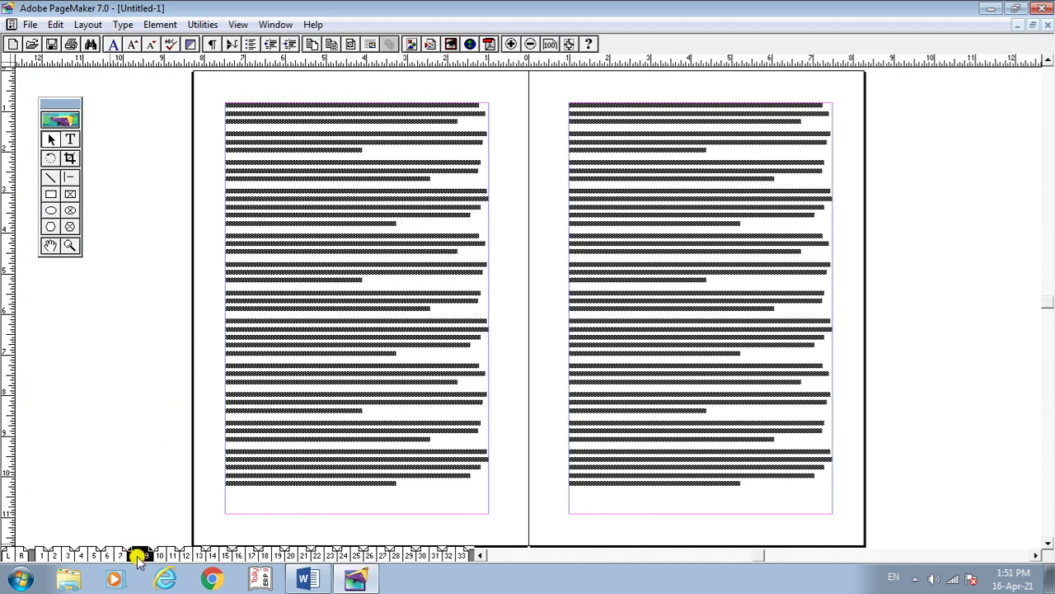
{"action": "left_click", "coordinate": [165, 558]}
{"action": "left_click", "coordinate": [195, 558]}
{"action": "left_click", "coordinate": [224, 558]}
{"action": "left_click", "coordinate": [252, 558]}
{"action": "left_click", "coordinate": [270, 558]}
{"action": "left_click", "coordinate": [302, 558]}
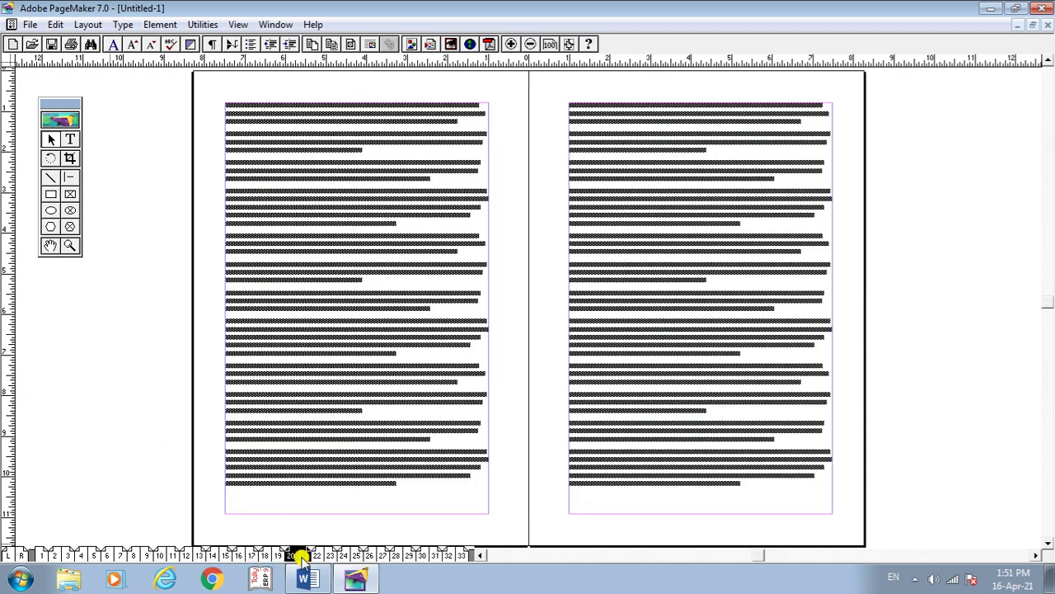
{"action": "left_click", "coordinate": [322, 557]}
{"action": "left_click", "coordinate": [356, 557]}
{"action": "left_click", "coordinate": [379, 557]}
{"action": "left_click", "coordinate": [404, 558]}
{"action": "left_click", "coordinate": [427, 558]}
{"action": "left_click", "coordinate": [449, 556]}
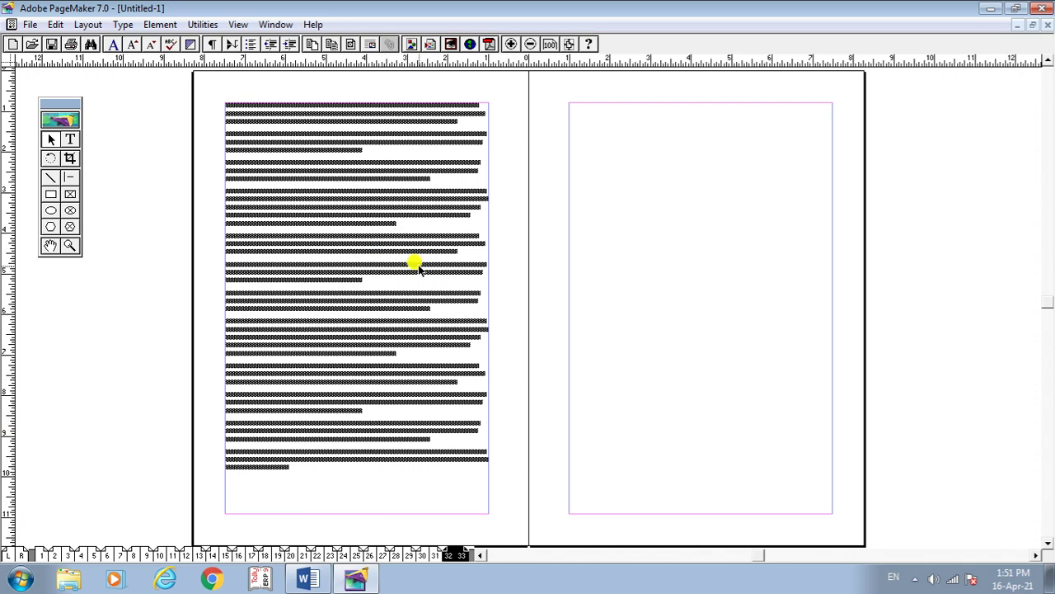
Step: Revisit page 1, and select the text block on page 32 at actual size to examine its bottom handle
{"action": "left_click", "coordinate": [40, 557]}
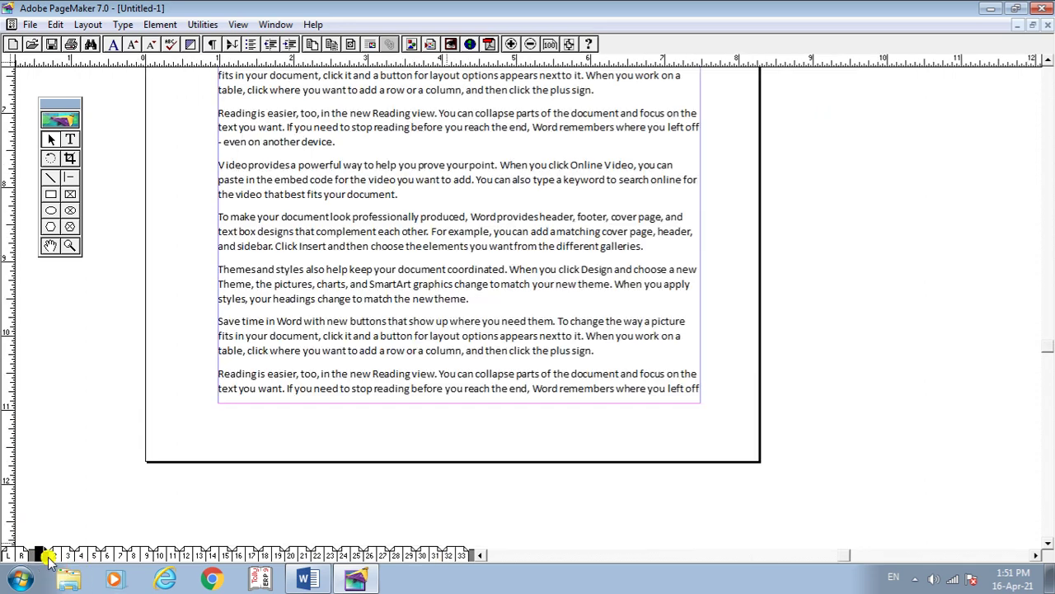
{"action": "left_click", "coordinate": [446, 555]}
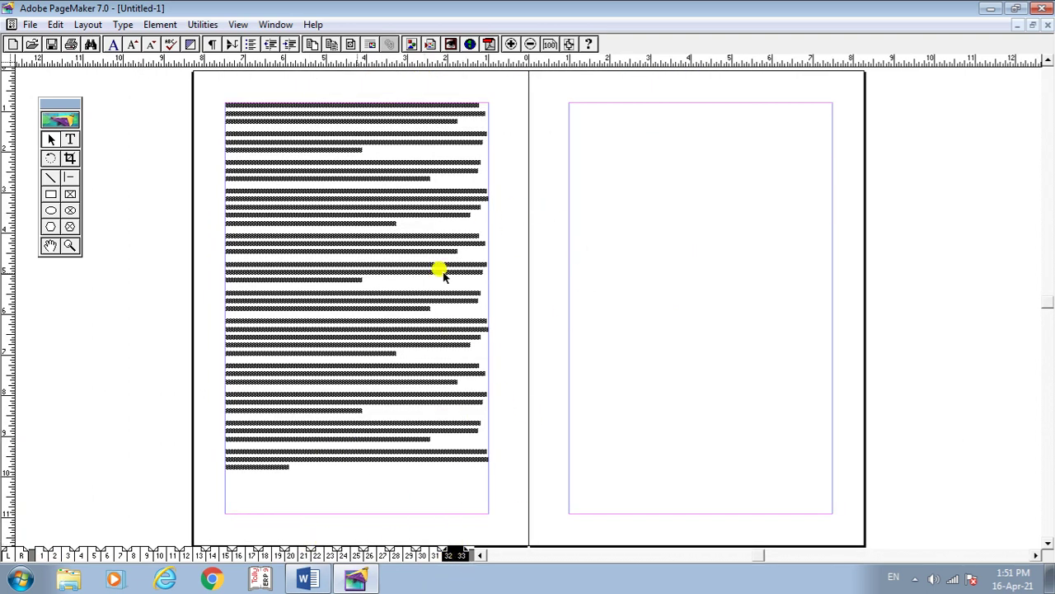
{"action": "right_click", "coordinate": [114, 235]}
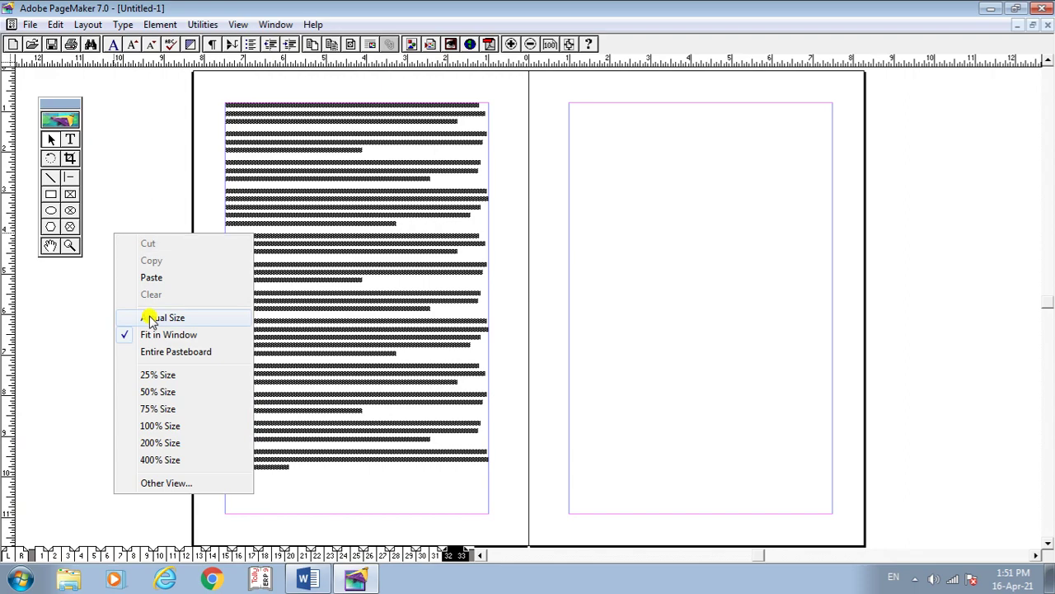
{"action": "left_click", "coordinate": [151, 319]}
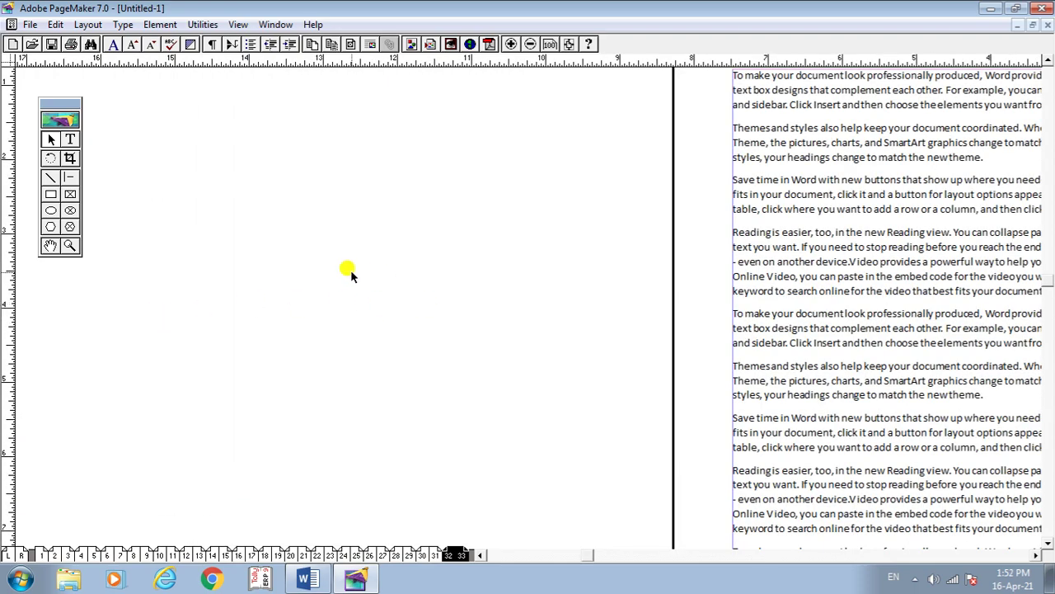
{"action": "left_click_drag", "start_coordinate": [478, 263], "coordinate": [212, 213]}
{"action": "left_click", "coordinate": [467, 285]}
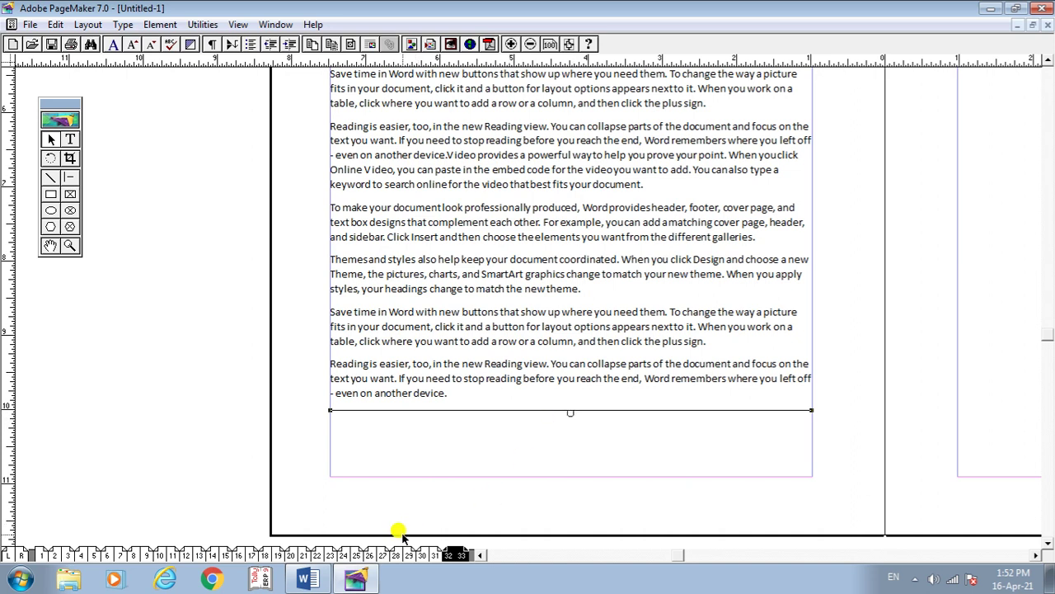
Step: Select the text blocks on pages 30 and 31 and compare their bottom handles with the block on page 32
{"action": "left_click", "coordinate": [426, 555]}
{"action": "left_click", "coordinate": [388, 466]}
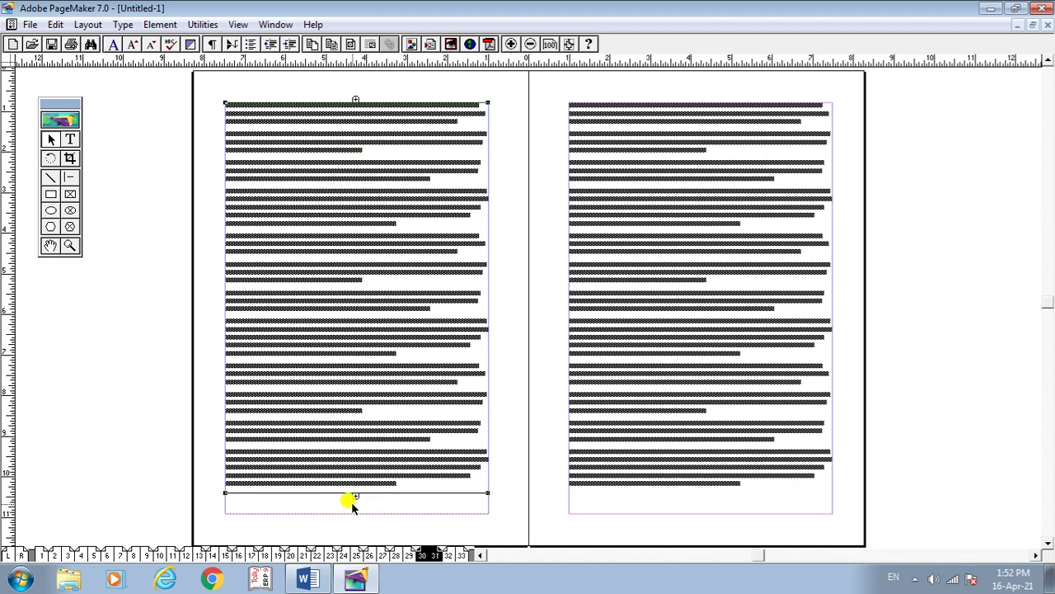
{"action": "left_click", "coordinate": [651, 428]}
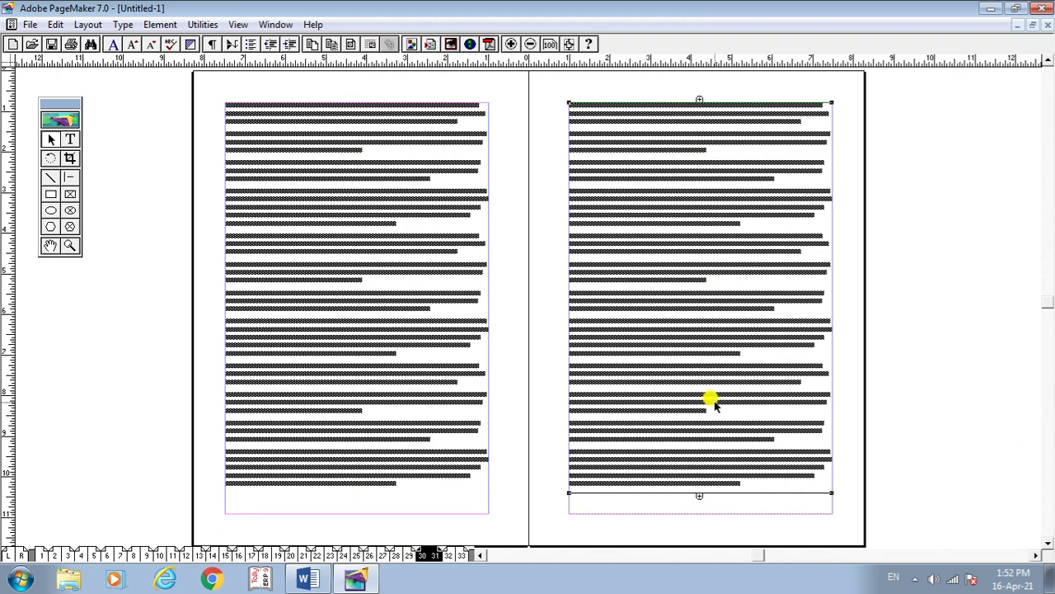
{"action": "left_click", "coordinate": [447, 555]}
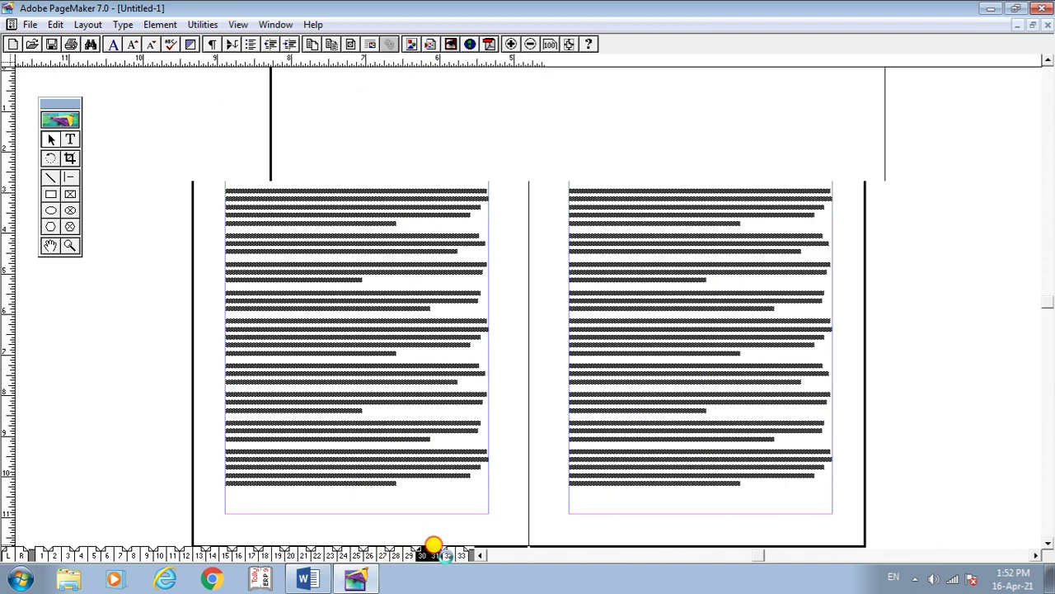
{"action": "left_click", "coordinate": [421, 366]}
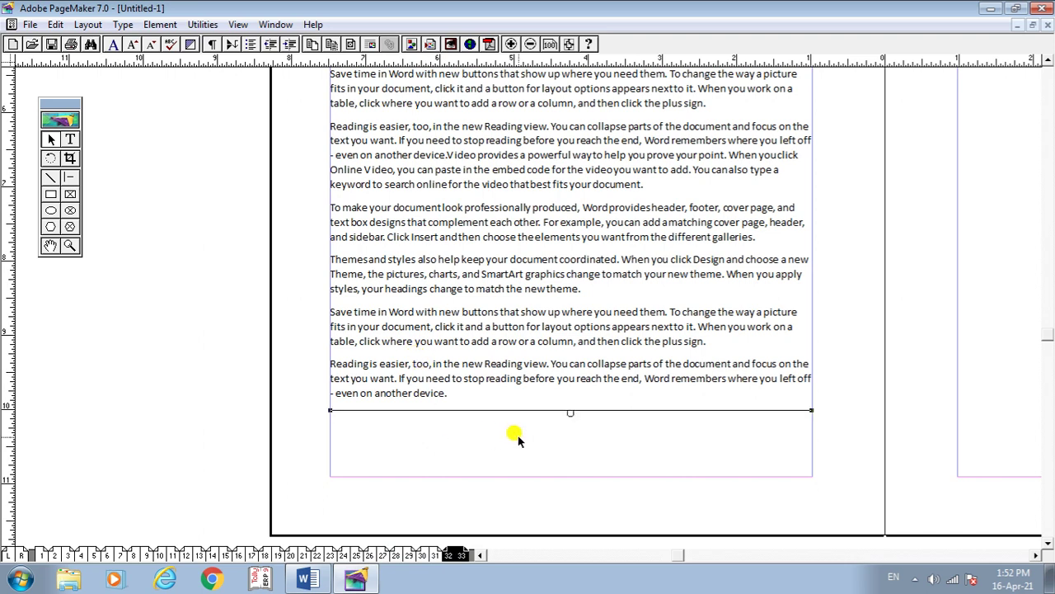